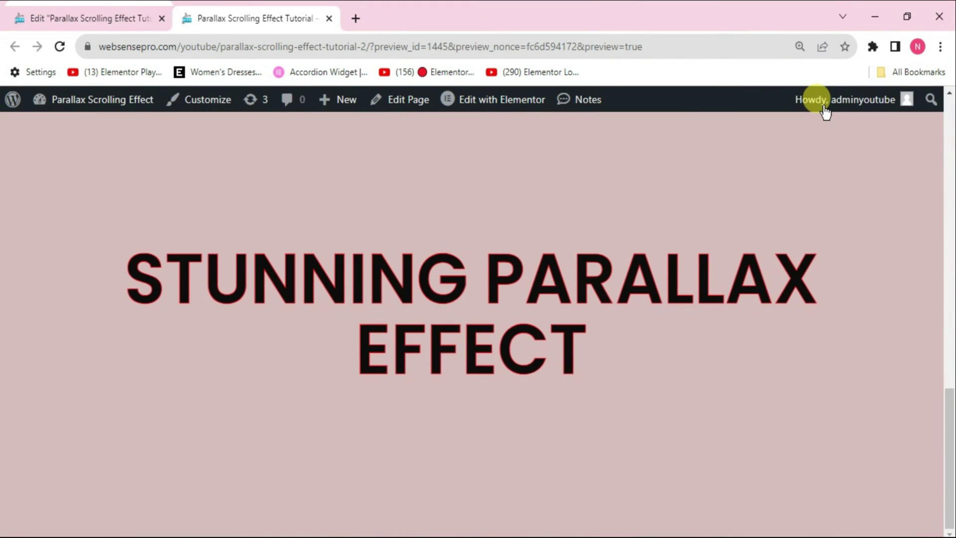
Scroll up and down the finished page to watch the cave scene's parallax layers move
scroll(826, 113, up, 8)
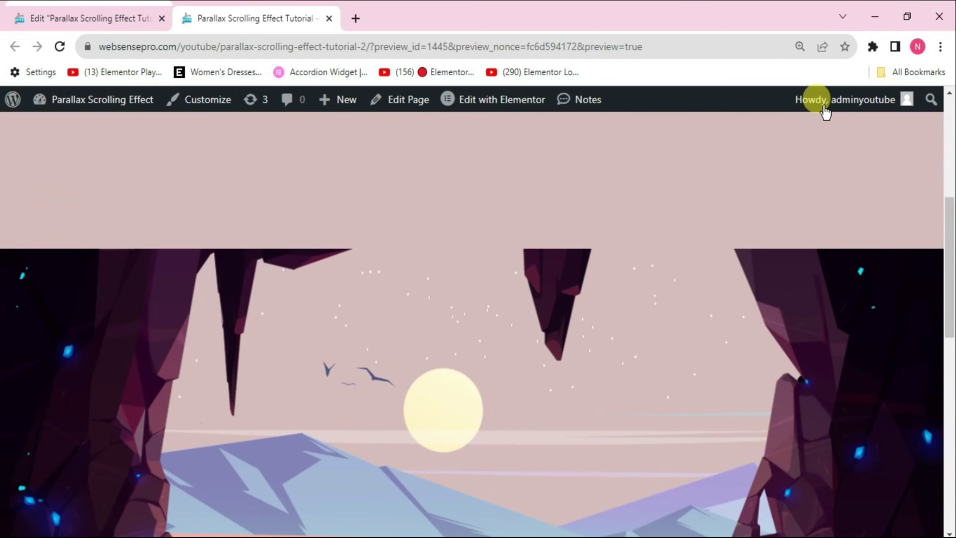
scroll(825, 112, up, 5)
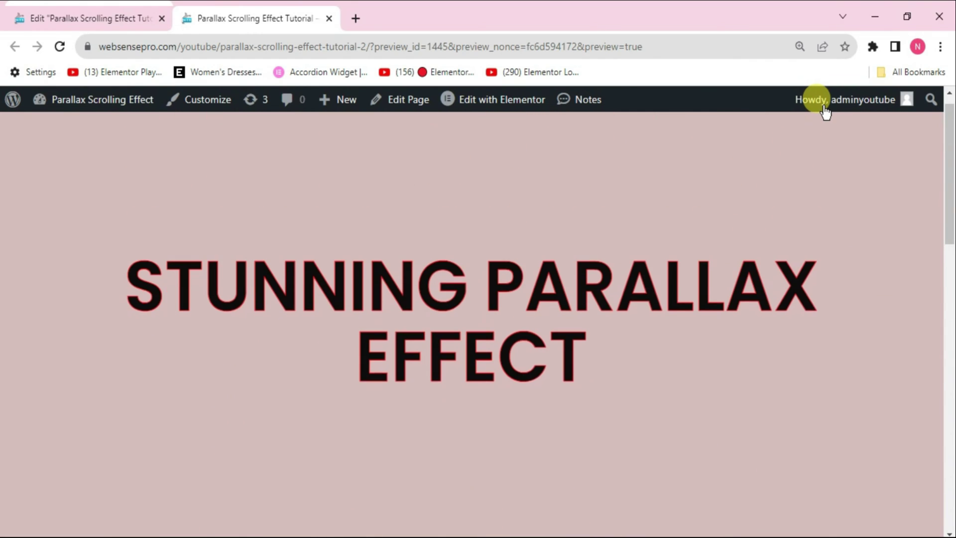
scroll(825, 112, down, 5)
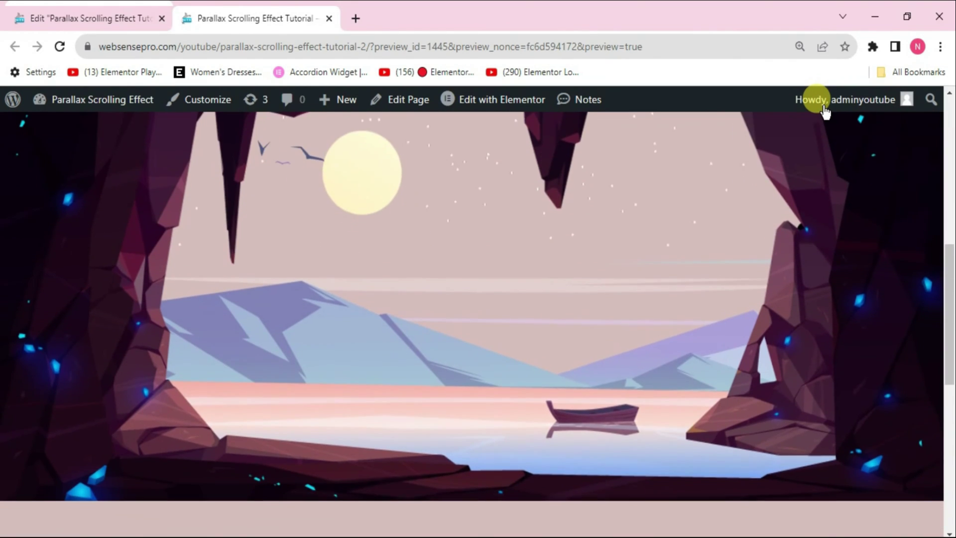
scroll(825, 112, down, 6)
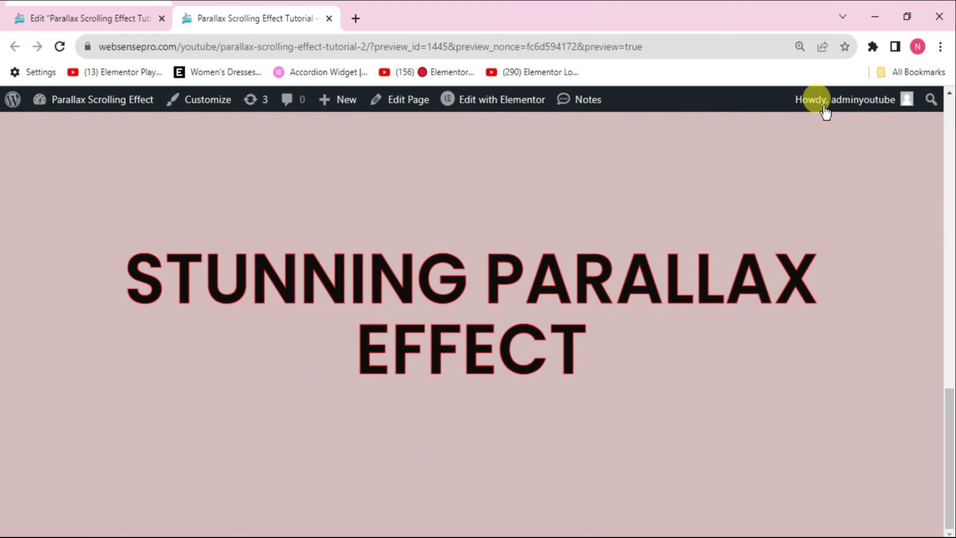
scroll(825, 112, up, 5)
scroll(825, 113, up, 5)
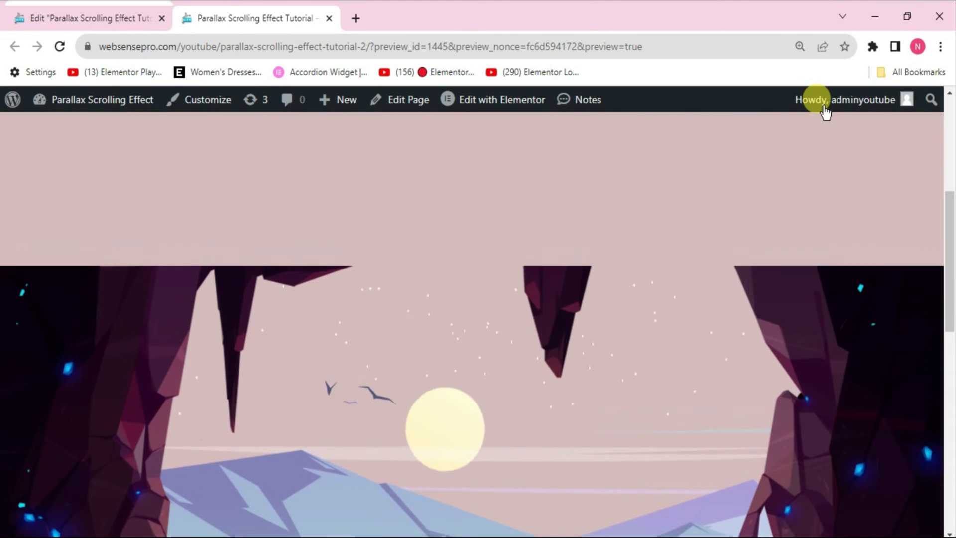
scroll(826, 112, down, 5)
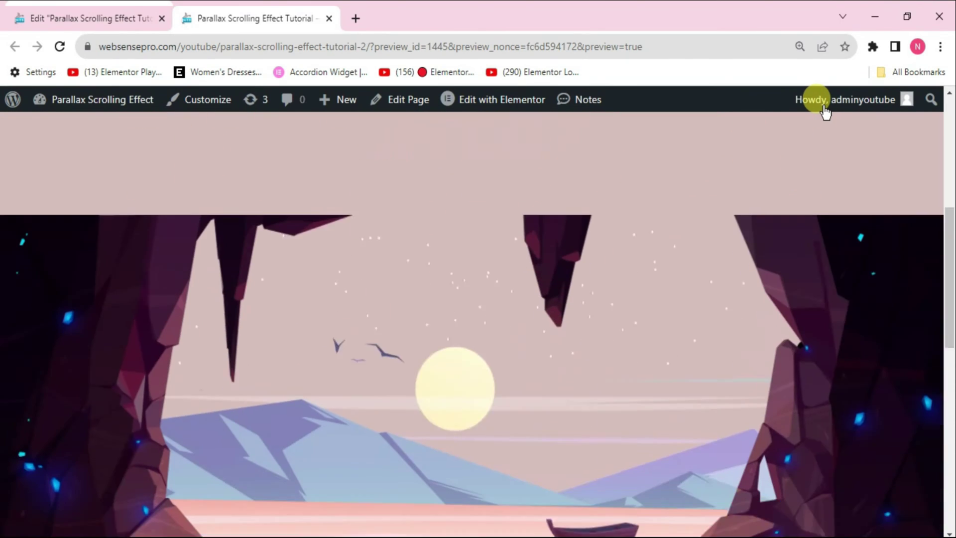
scroll(825, 112, down, 5)
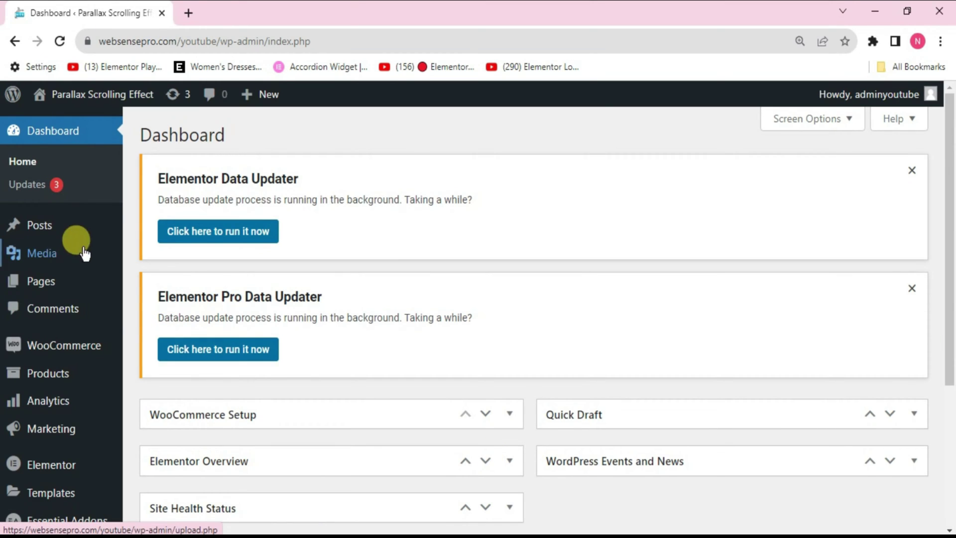
Add a new page from the Pages menu so it opens as a blank draft in Elementor
mouse_move(50, 276)
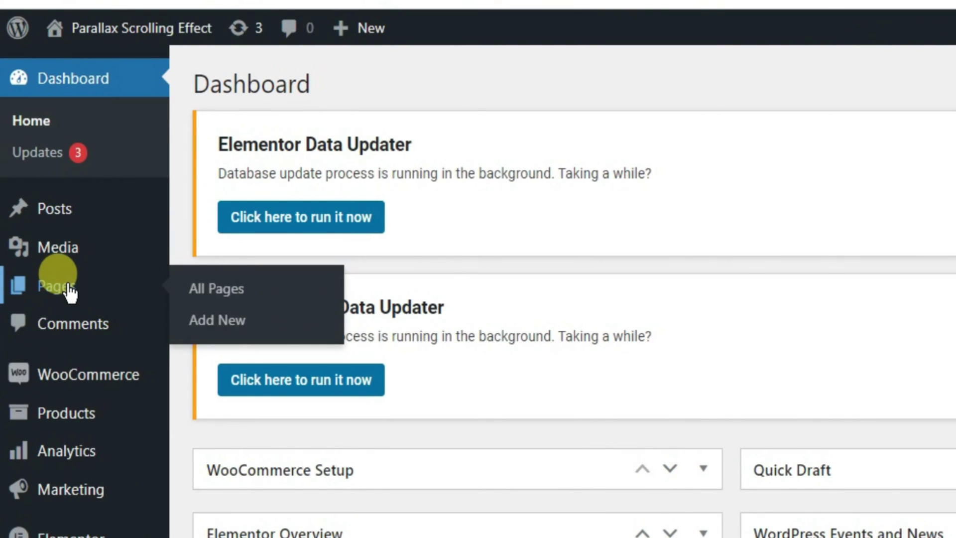
click(263, 321)
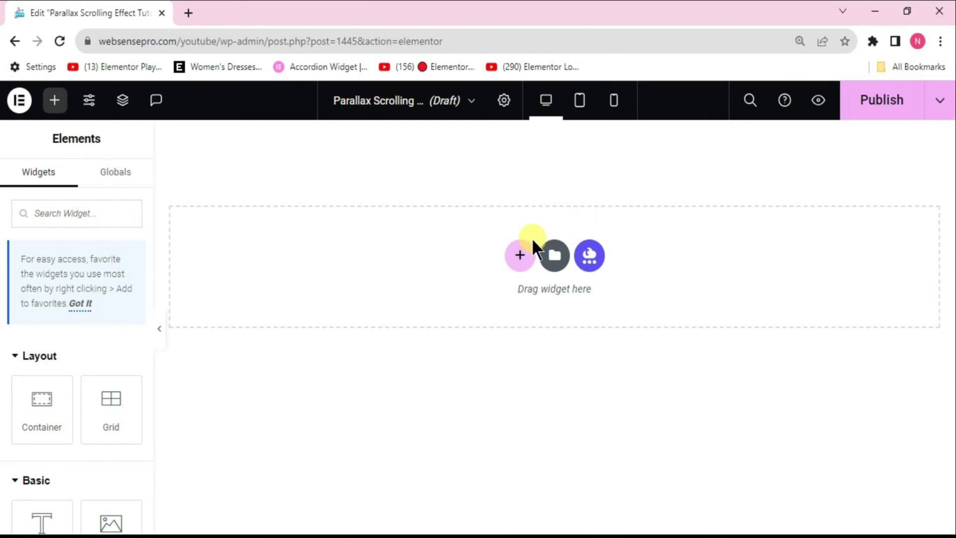
Add a single-column Flexbox container to the page
click(520, 255)
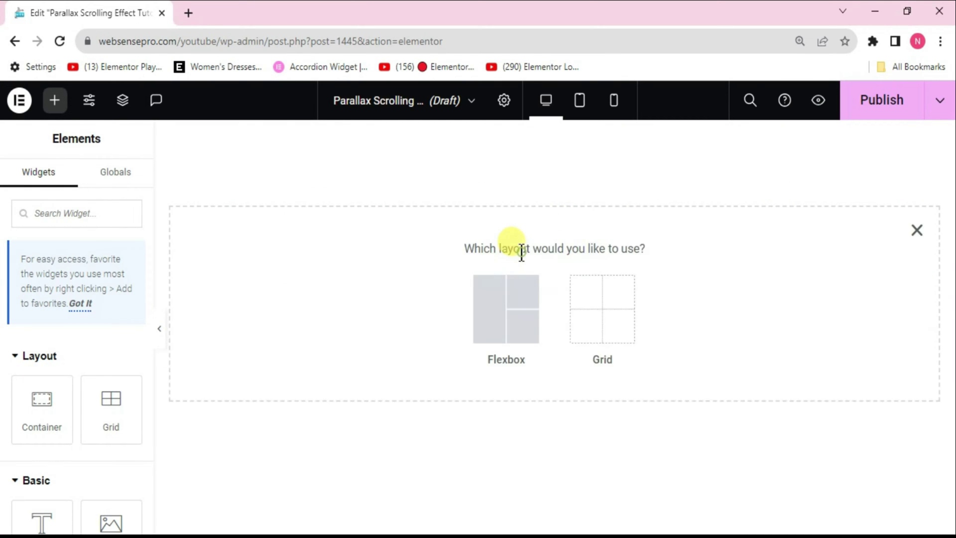
click(506, 301)
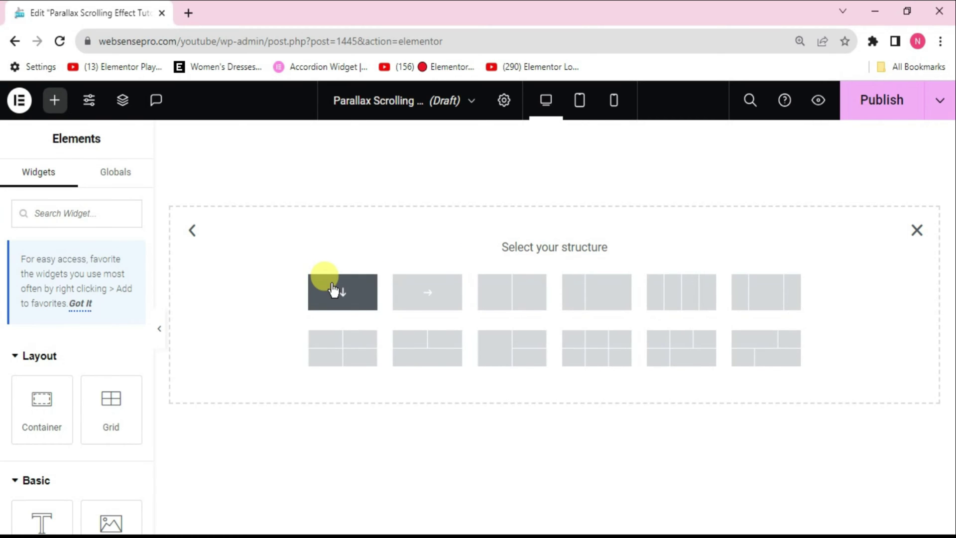
click(331, 287)
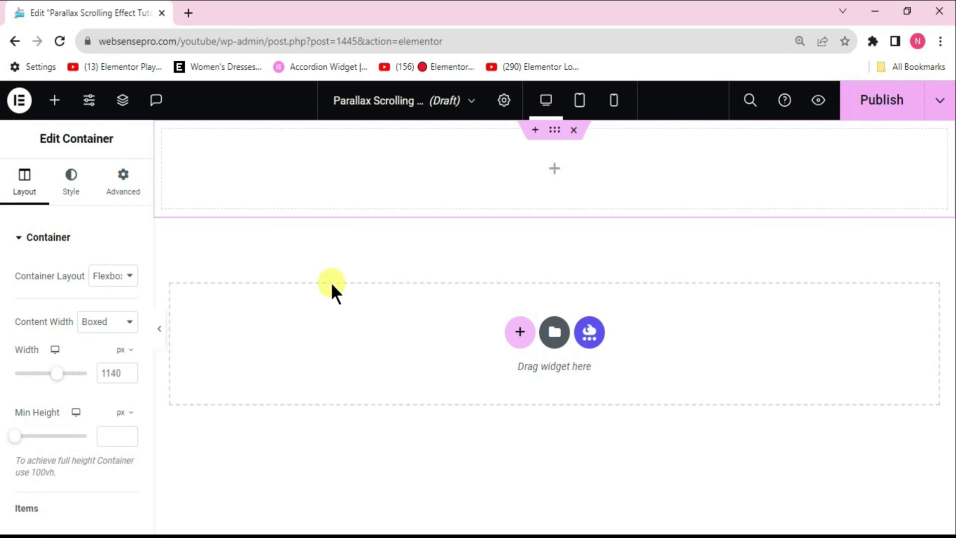
Set the container to Full Width content with a 100 vh minimum height
click(104, 327)
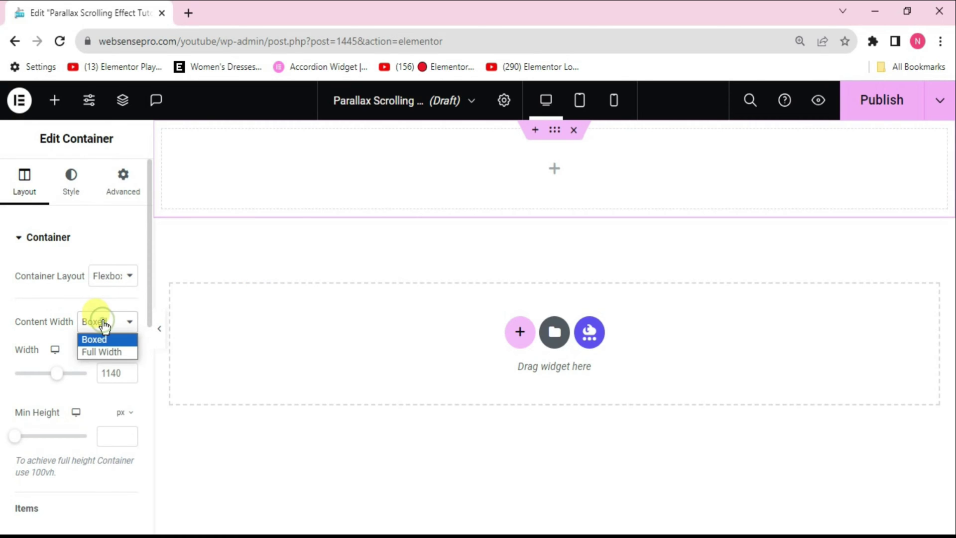
click(110, 352)
click(125, 417)
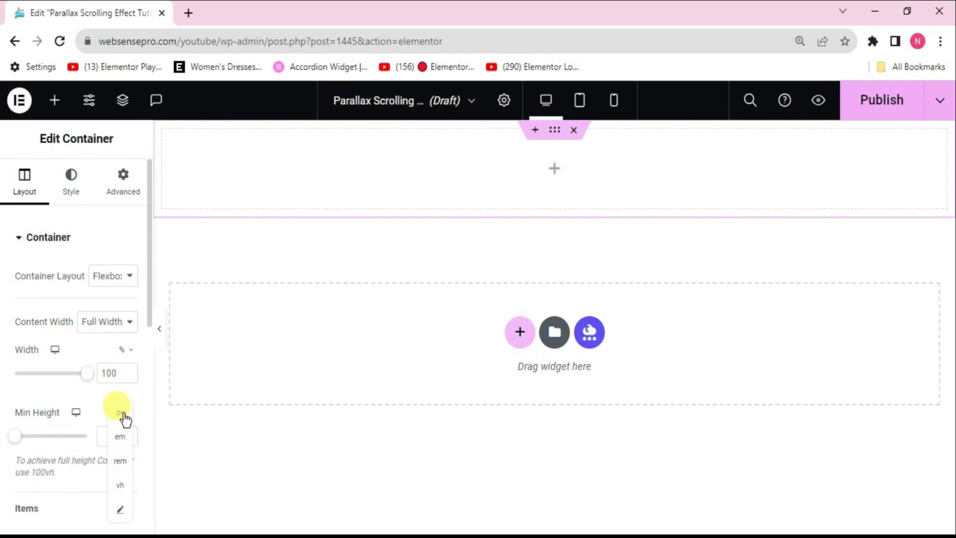
click(121, 489)
drag(14, 442, 112, 436)
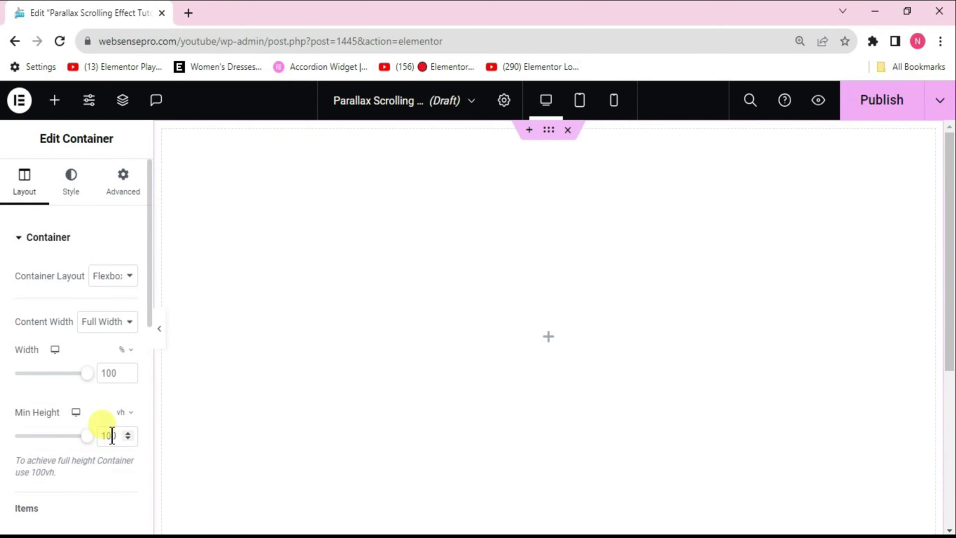
click(71, 192)
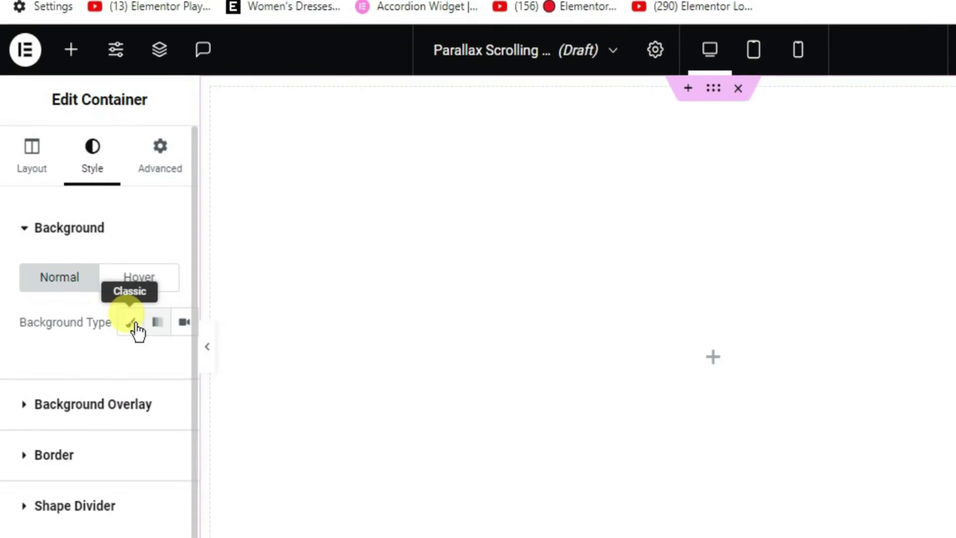
Apply a Classic background in #D6BCBC pale pink to the container
click(146, 330)
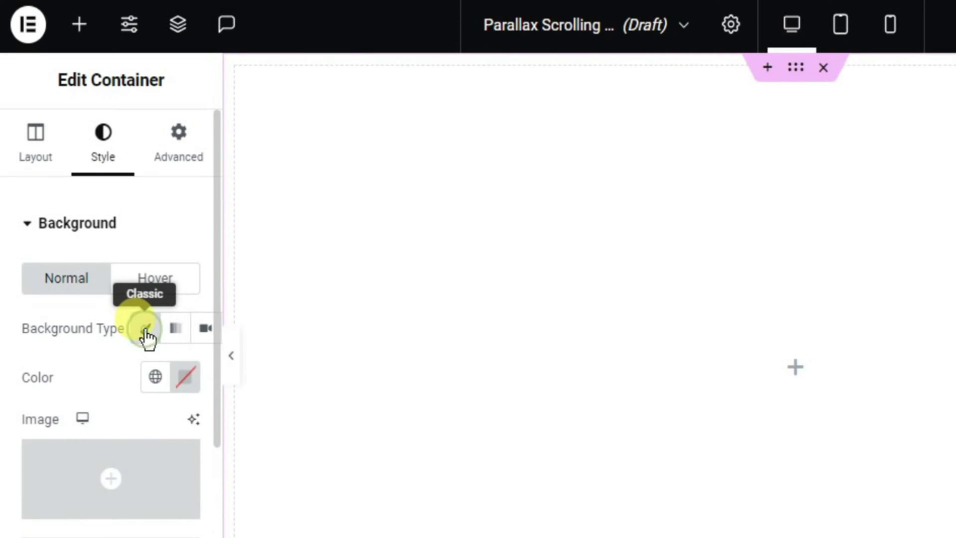
click(195, 384)
text(#D6BCBC)
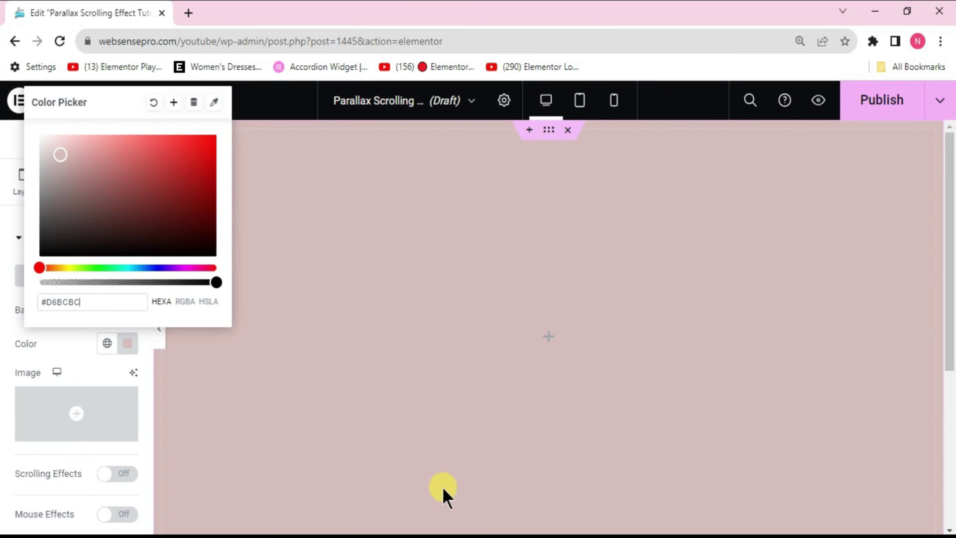
click(653, 483)
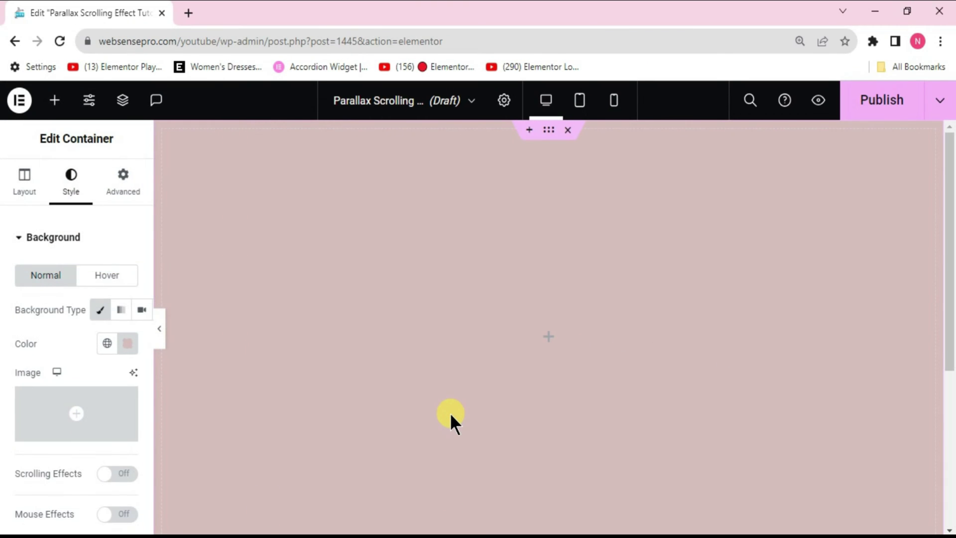
click(54, 101)
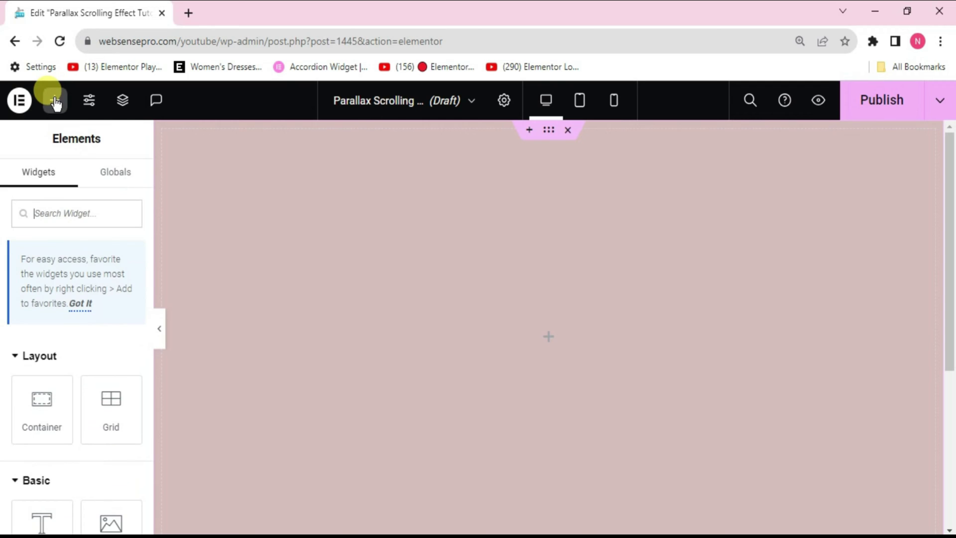
Drop a Heading widget into the container and centre it with Justify Content and Align Items
scroll(100, 239, down, 5)
drag(23, 267, 474, 380)
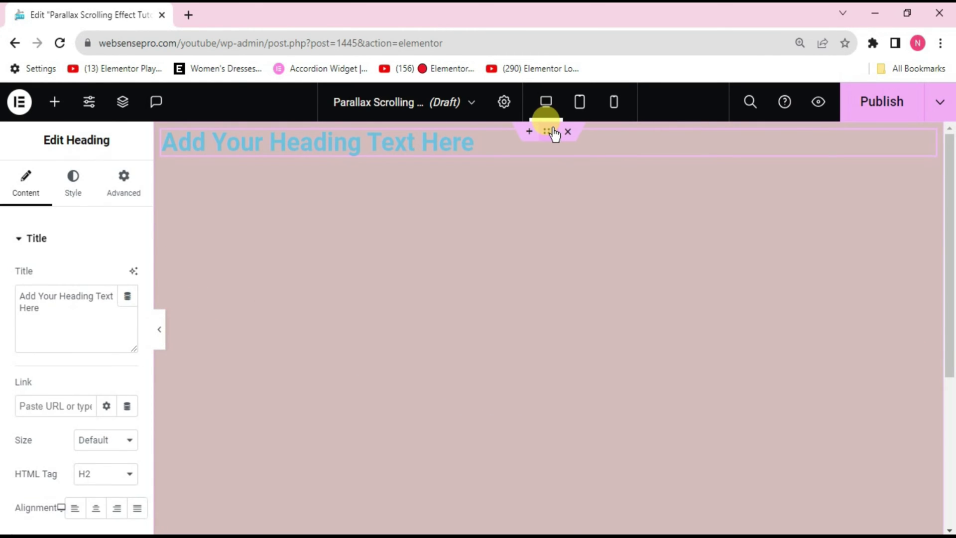
click(553, 132)
click(14, 180)
scroll(13, 179, down, 5)
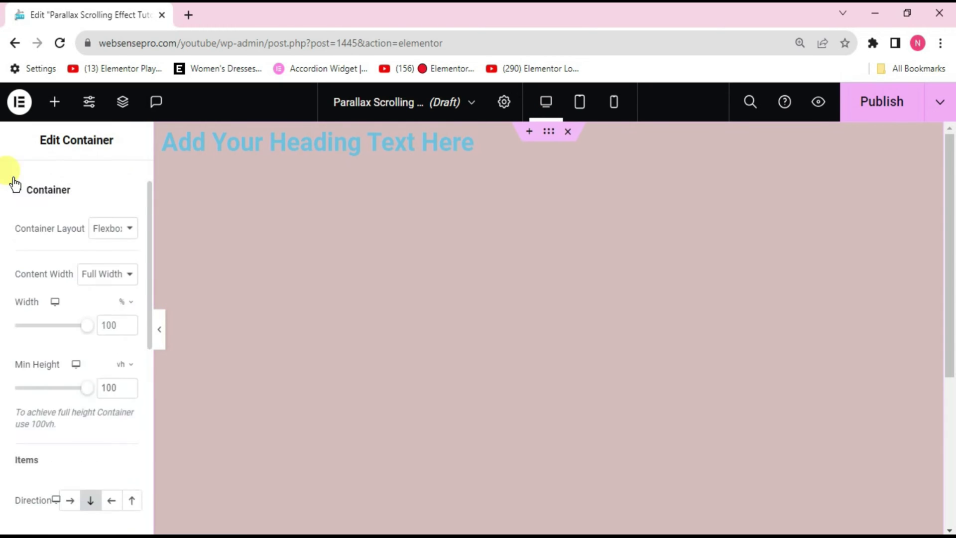
click(46, 395)
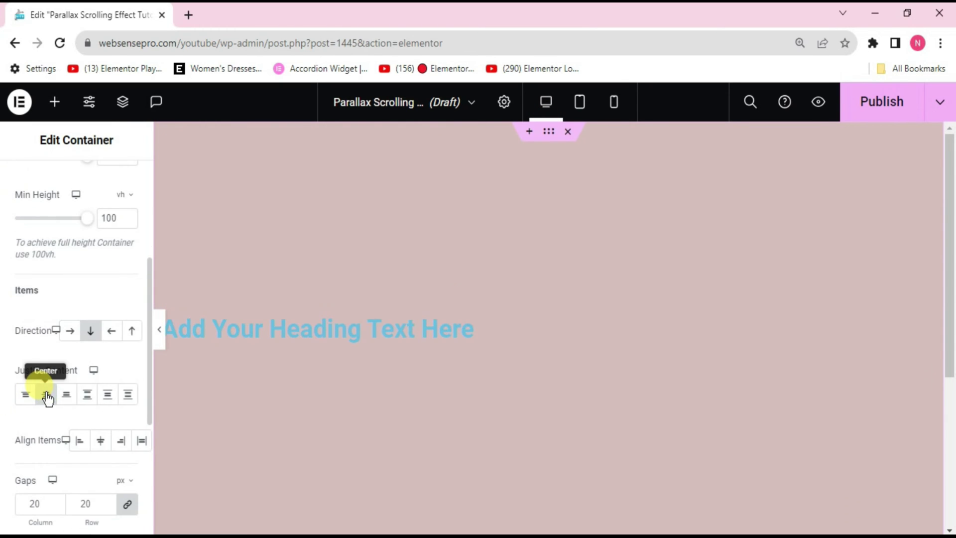
click(97, 448)
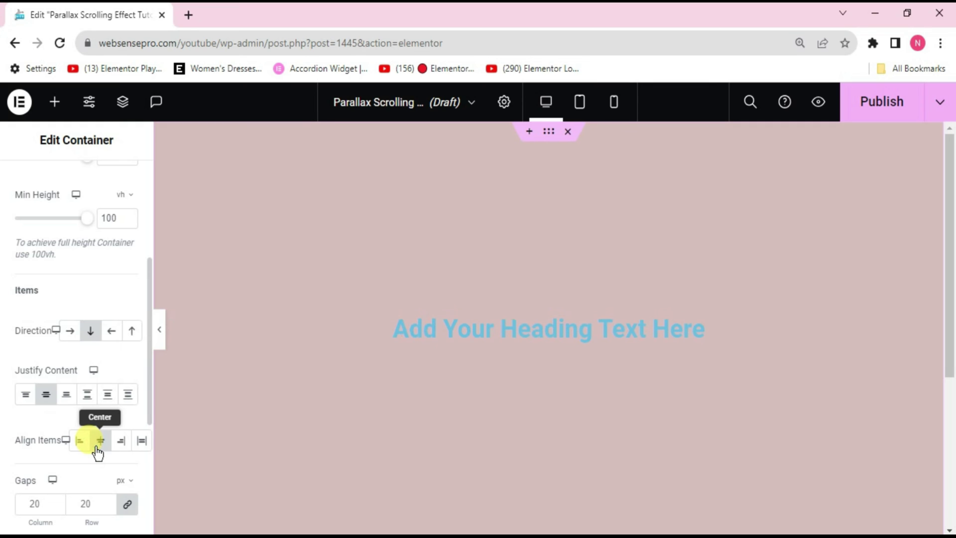
Replace the heading's placeholder title with 'STUNNING PARALLAX EFFECT'
click(521, 335)
drag(41, 312, 5, 298)
text(STUNNING PARALLAX EFFECT)
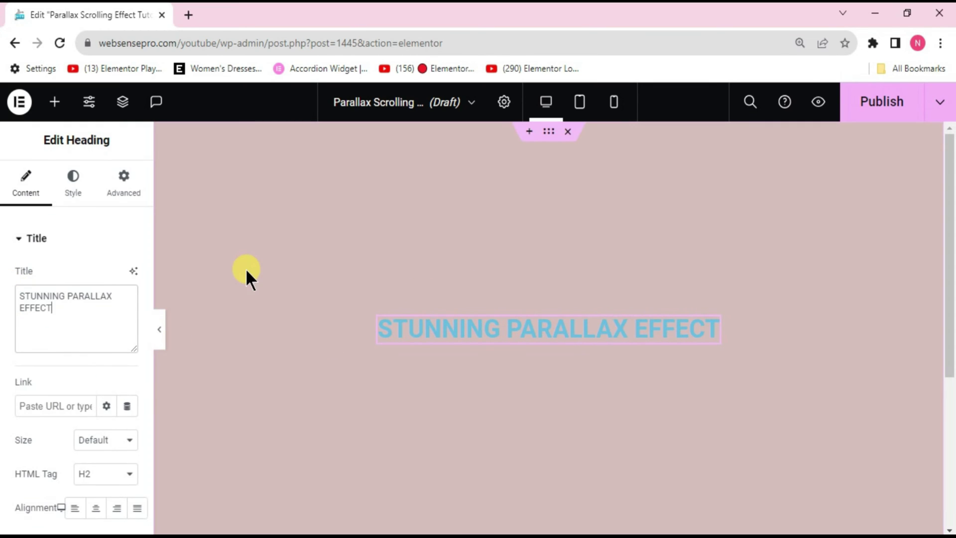
Make the heading text colour dark charcoal
click(75, 193)
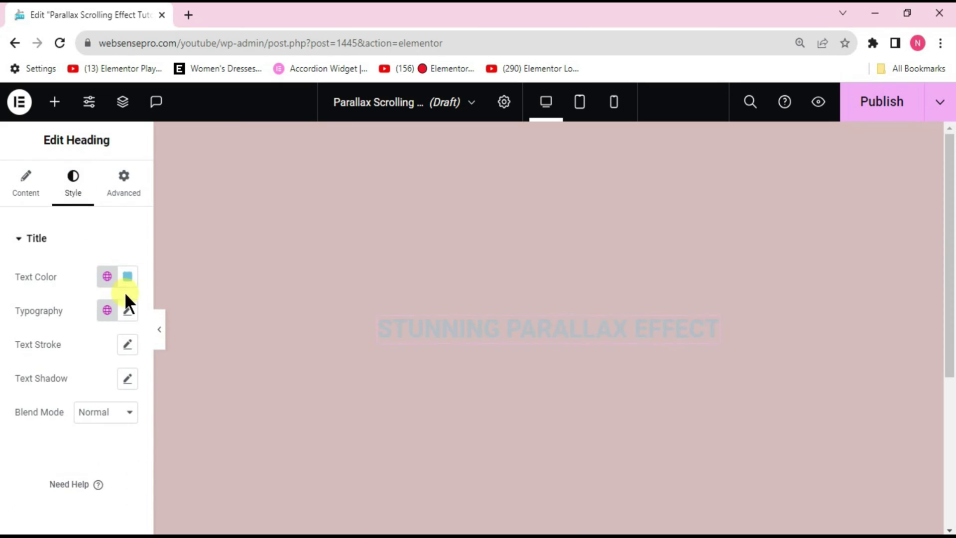
click(133, 281)
click(61, 439)
click(149, 306)
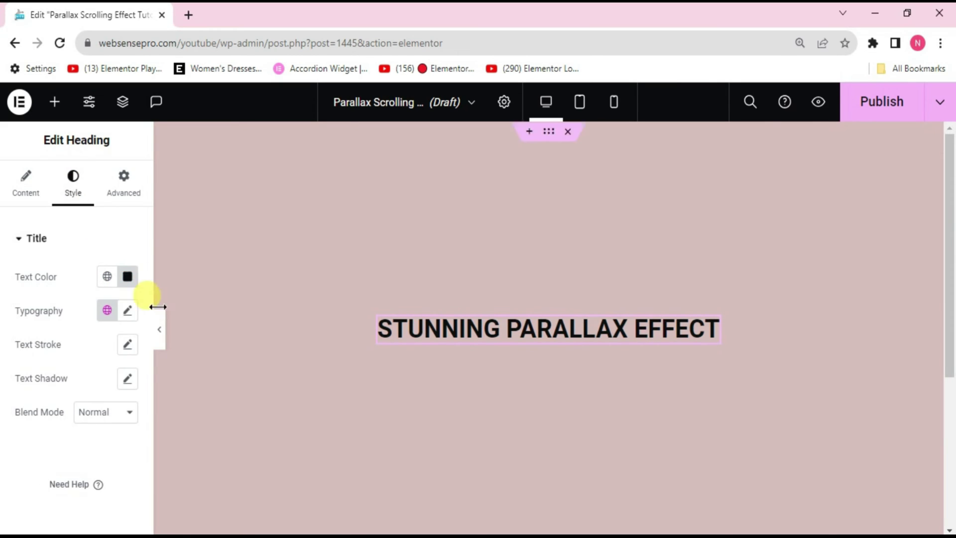
Set the heading typography to Poppins at 84 px
click(129, 311)
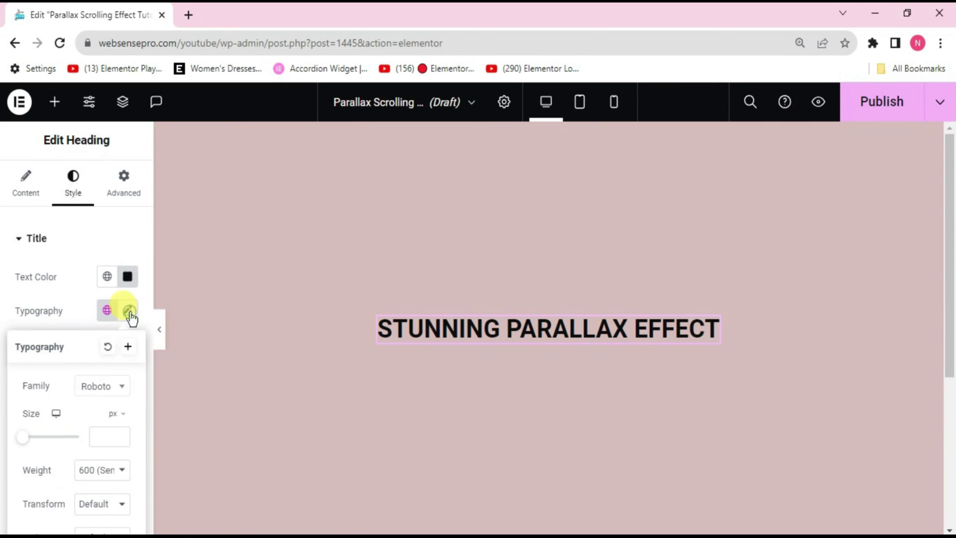
click(113, 392)
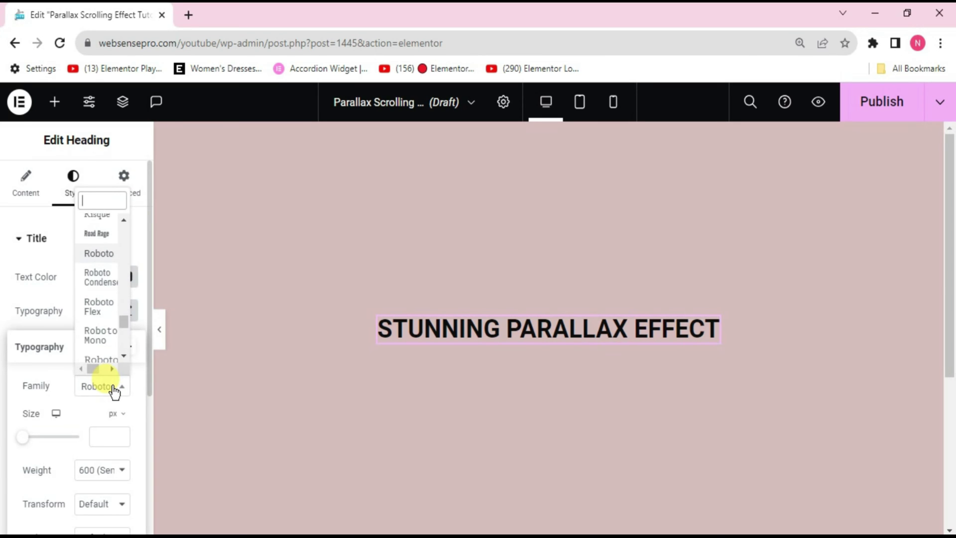
text(POPP)
click(103, 367)
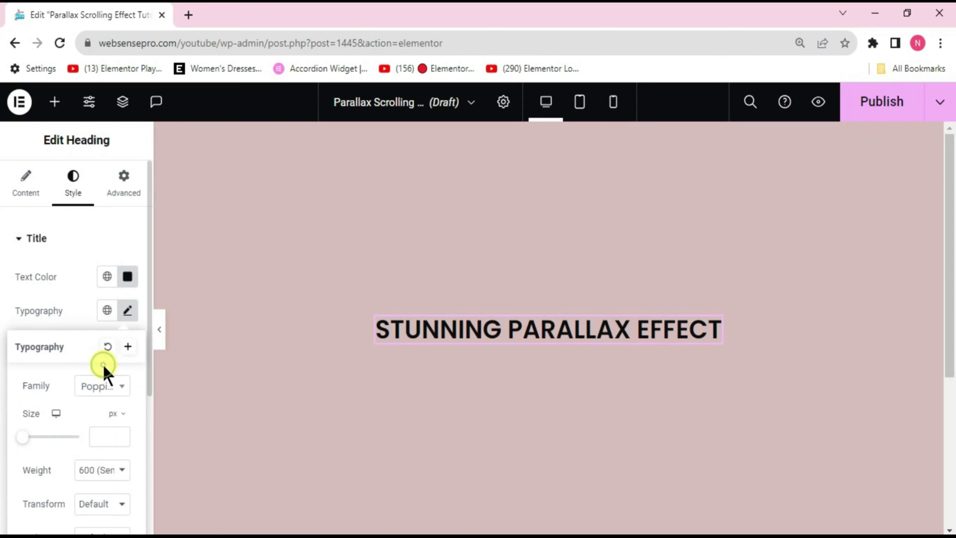
drag(21, 438, 47, 445)
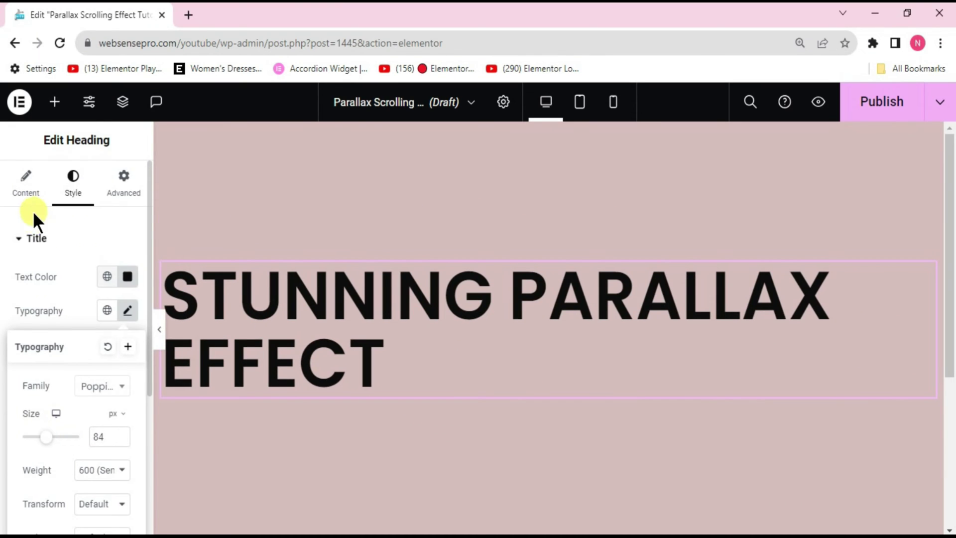
Centre-align the heading text
click(26, 189)
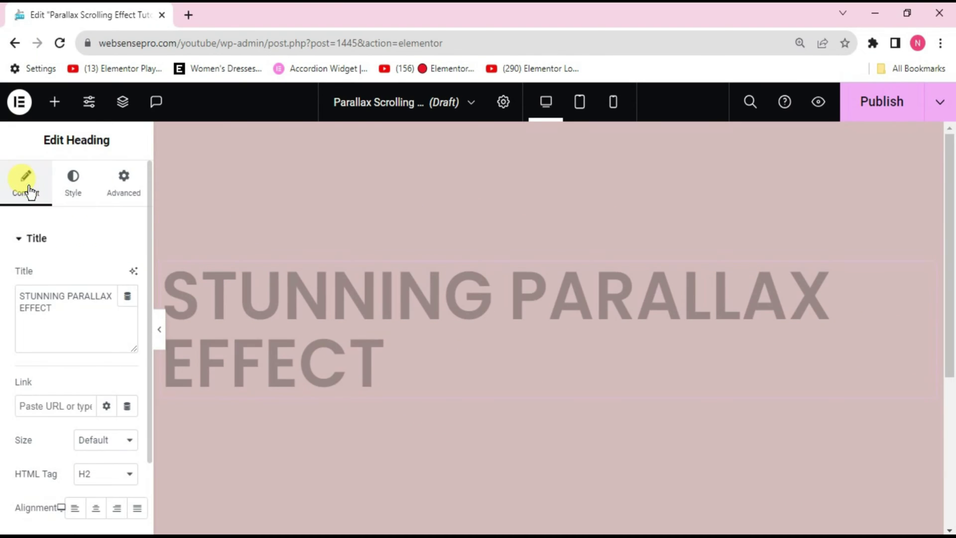
click(96, 508)
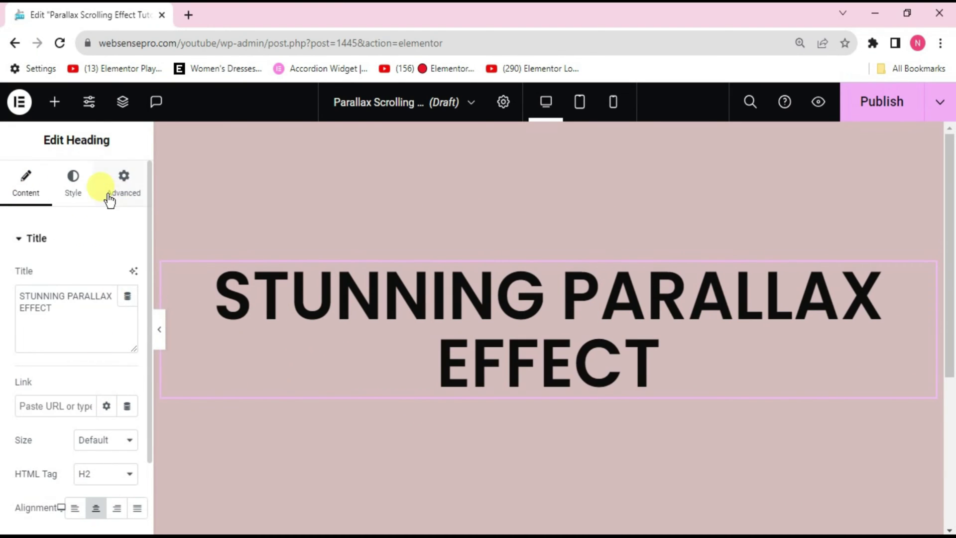
click(75, 187)
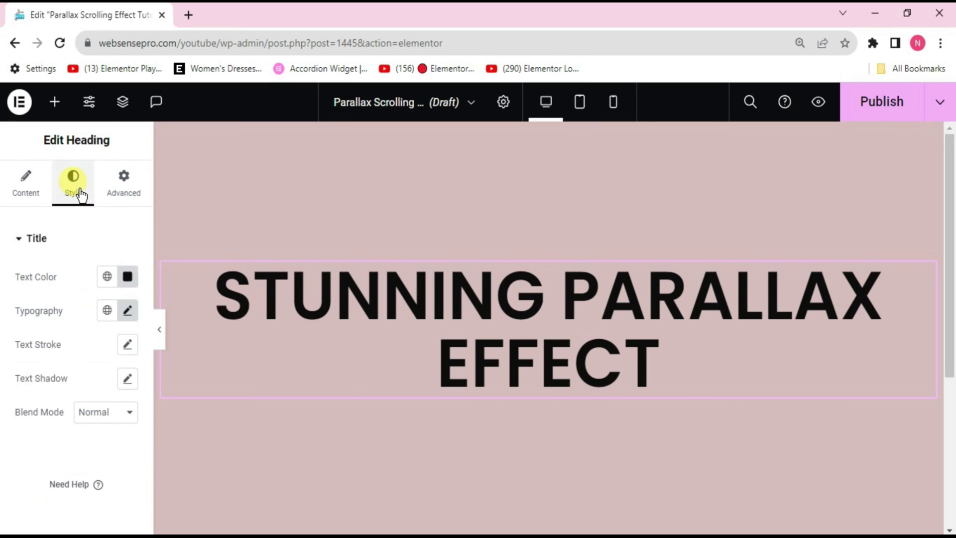
Give the heading a 1 px text stroke in red #FF0000
click(126, 346)
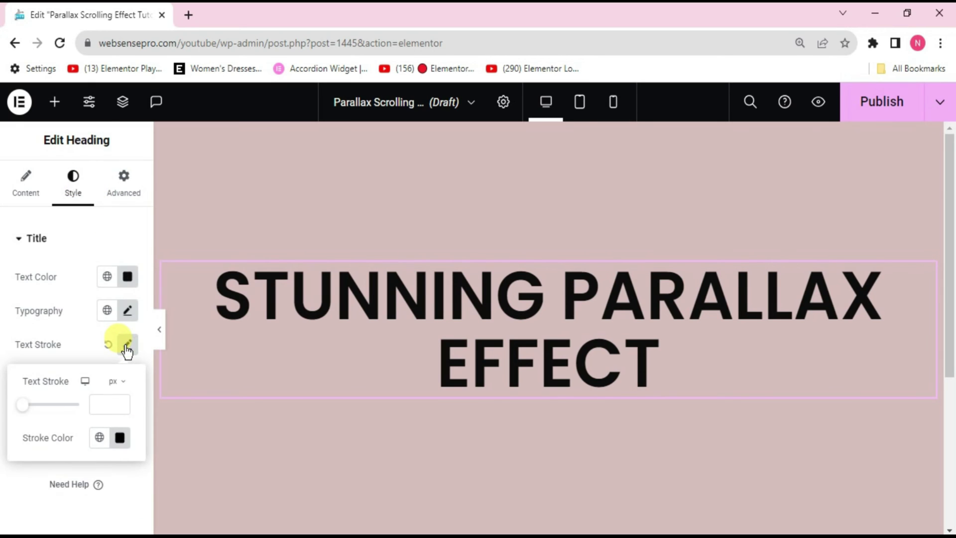
click(99, 399)
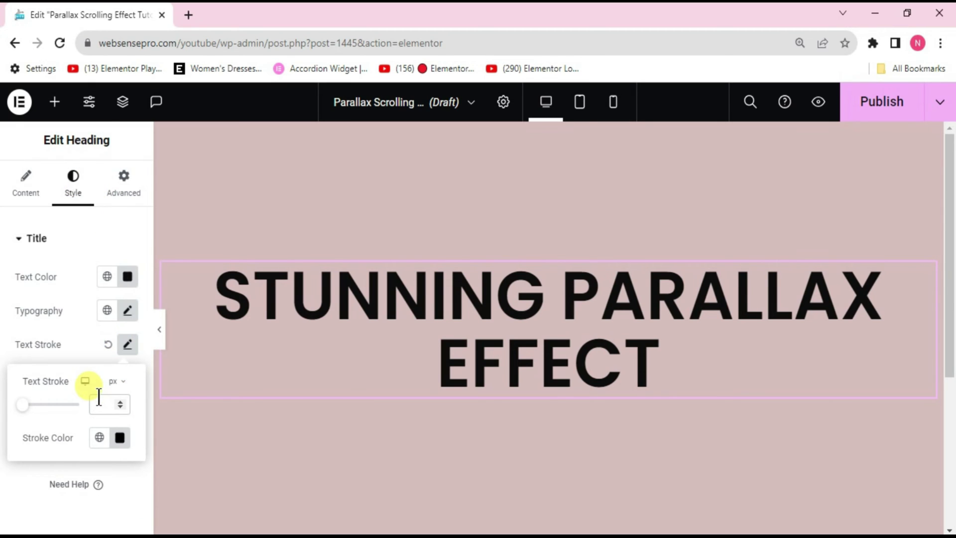
text(1)
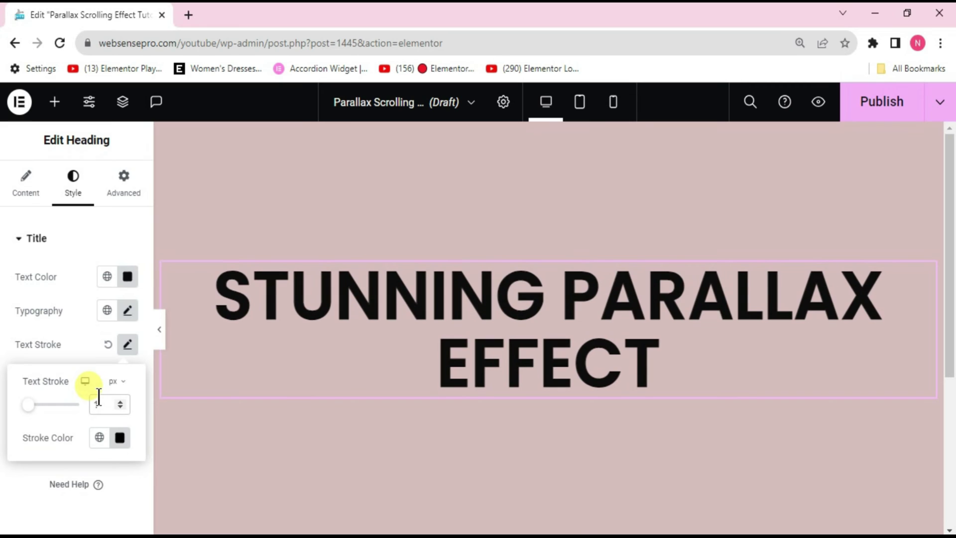
click(120, 439)
drag(163, 272, 217, 226)
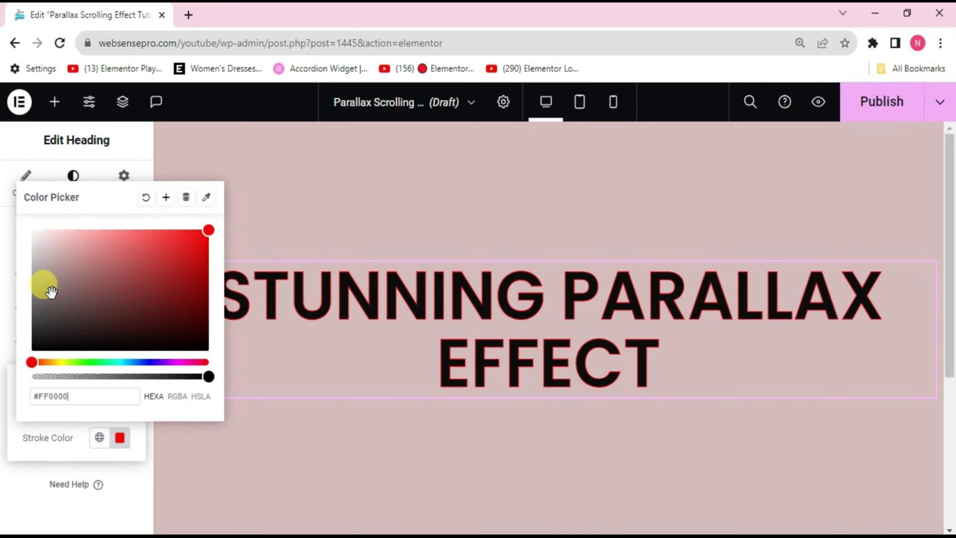
click(4, 481)
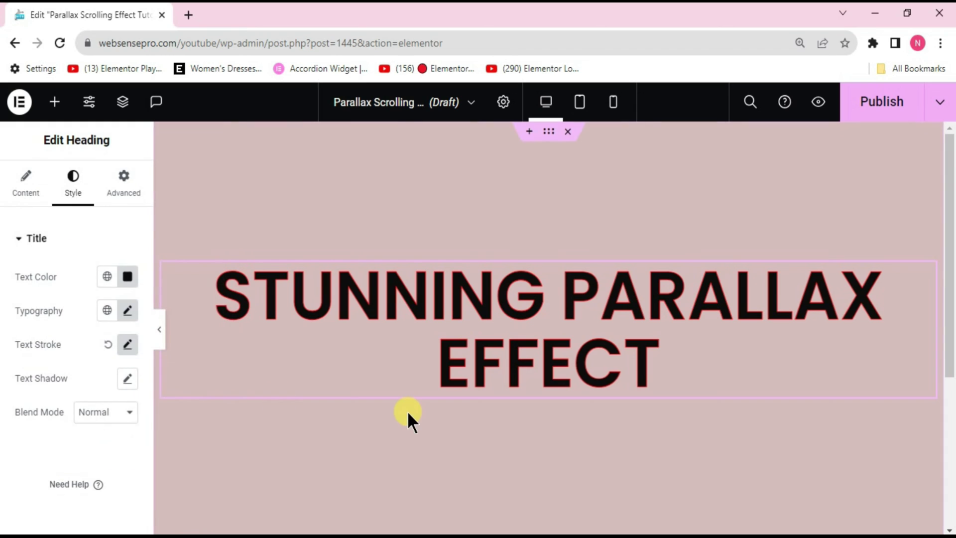
Duplicate the container holding the heading
right_click(550, 133)
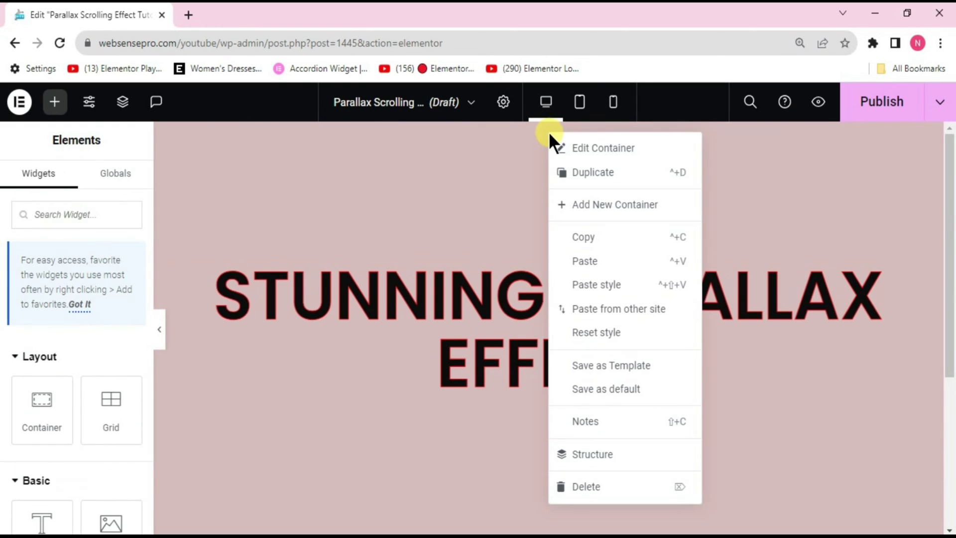
click(574, 173)
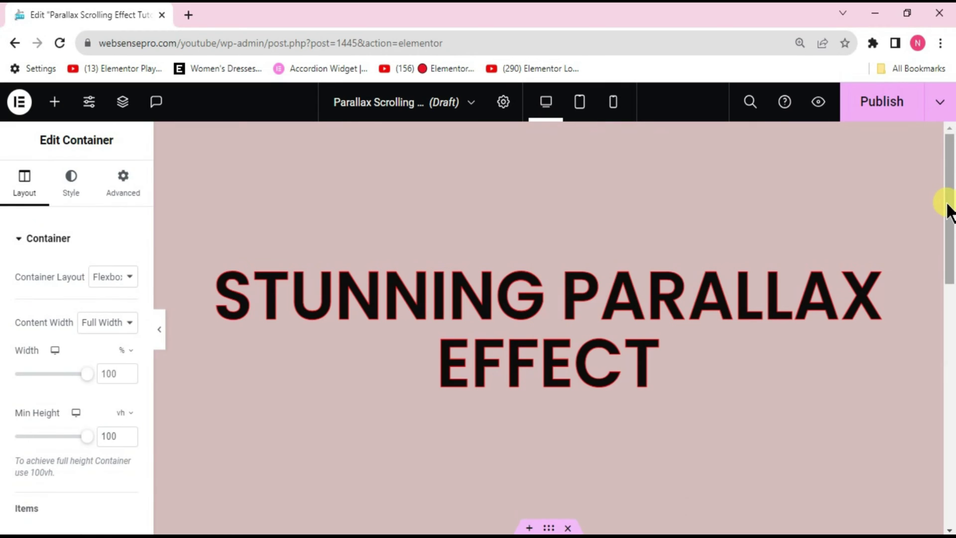
drag(948, 213, 949, 294)
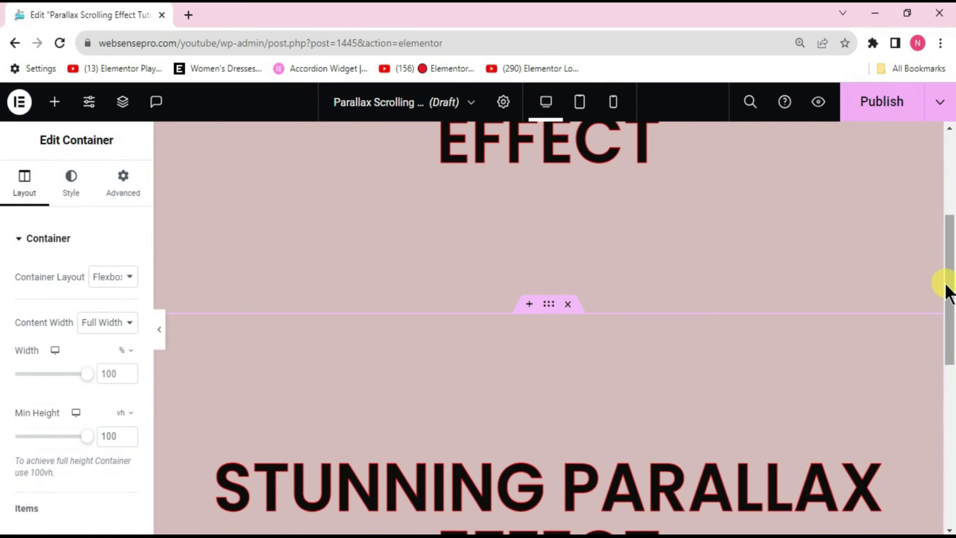
Add a new single-column Flexbox container below, Full Width and 100 vh tall
click(527, 306)
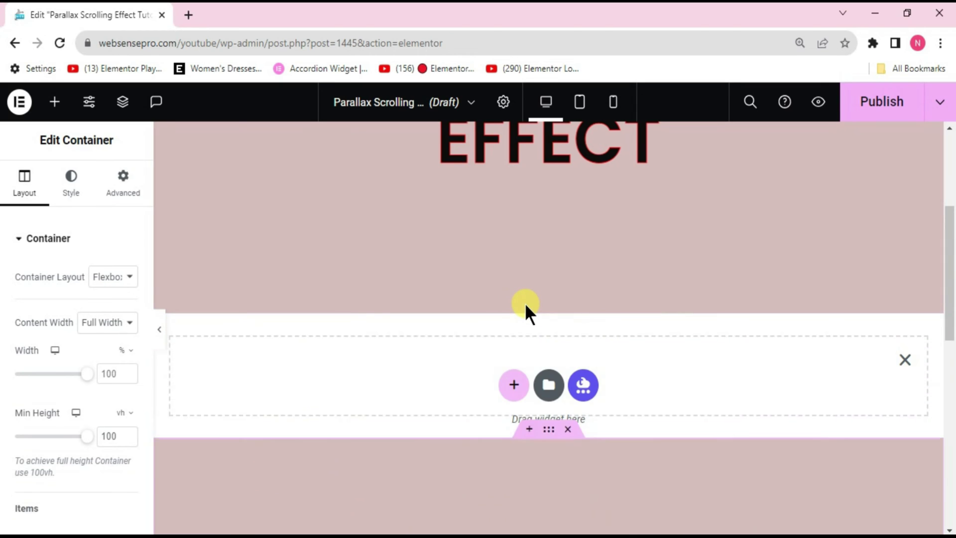
click(512, 388)
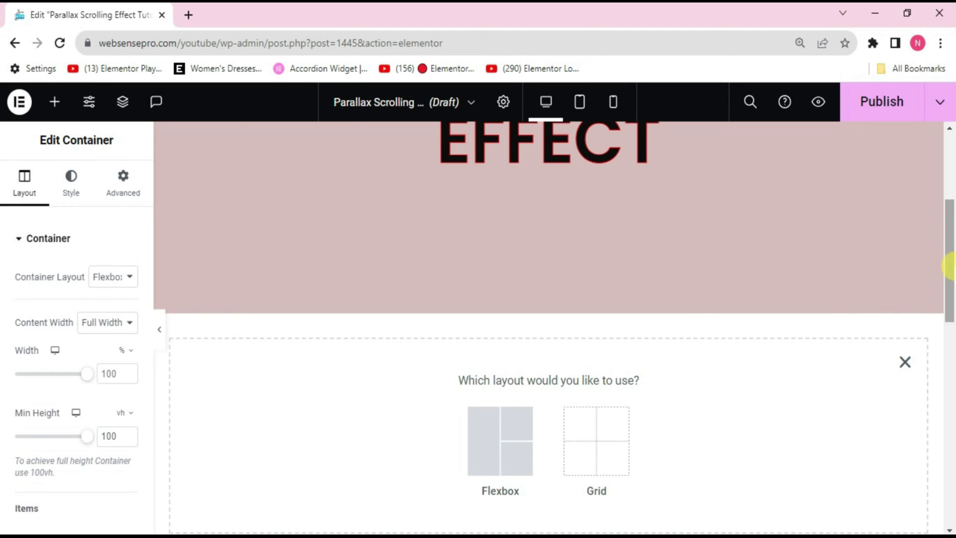
drag(952, 269, 950, 309)
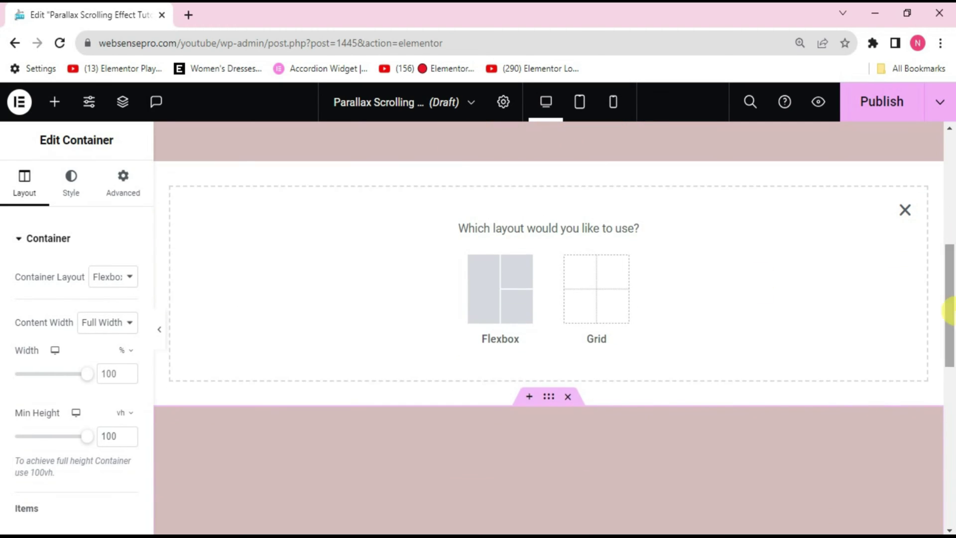
click(498, 271)
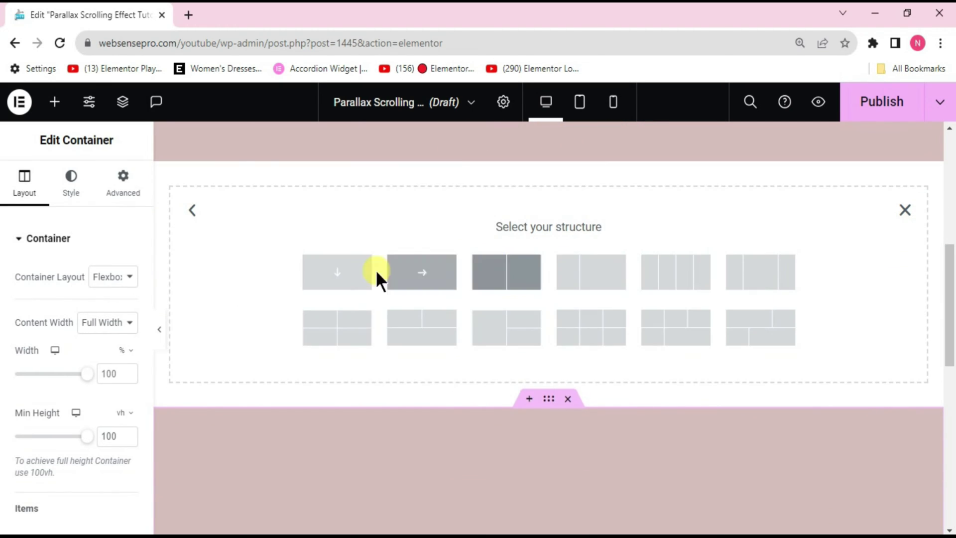
click(342, 275)
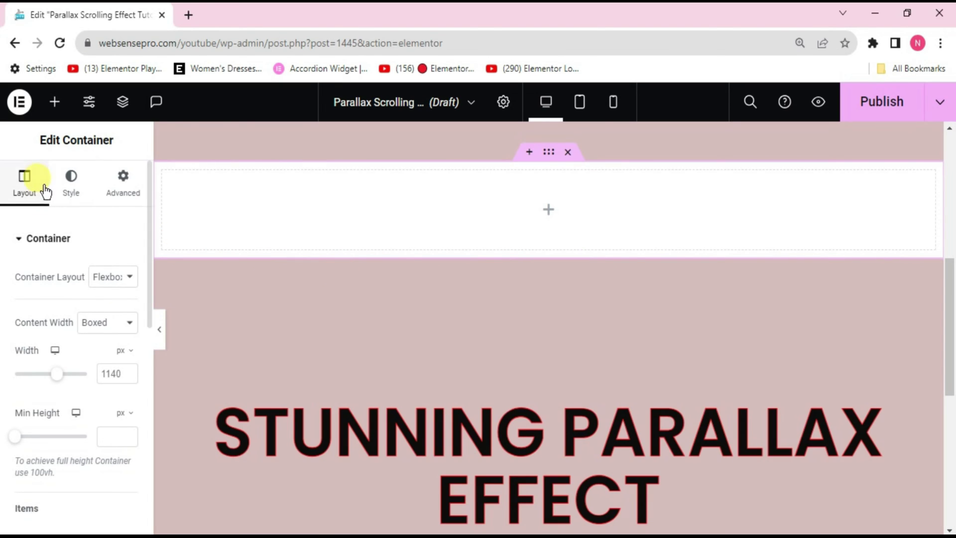
click(120, 329)
click(113, 351)
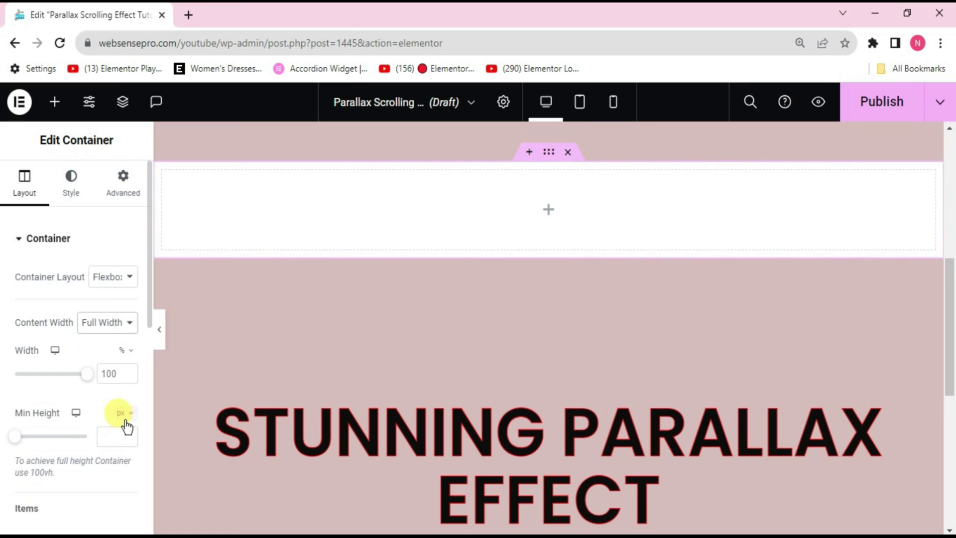
click(124, 417)
click(120, 487)
drag(15, 436, 118, 455)
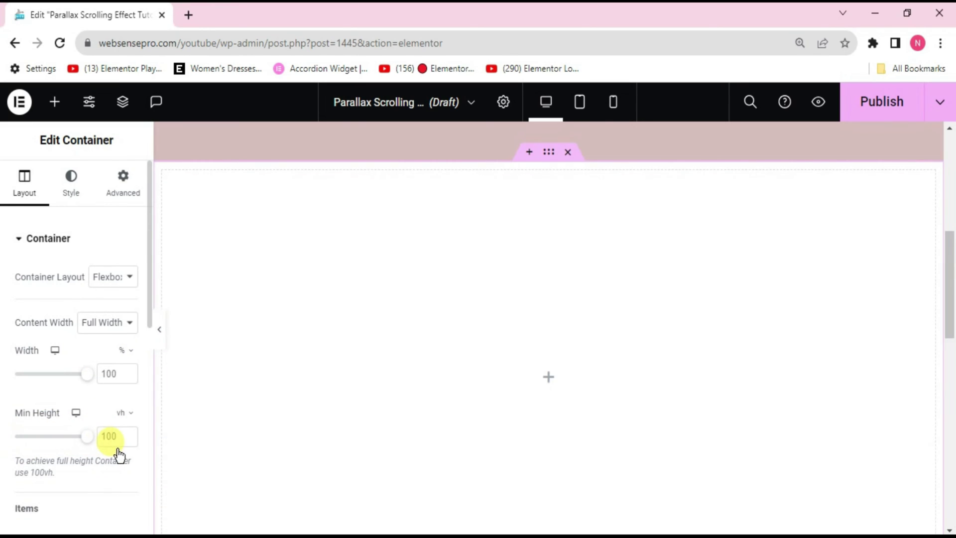
drag(954, 269, 951, 237)
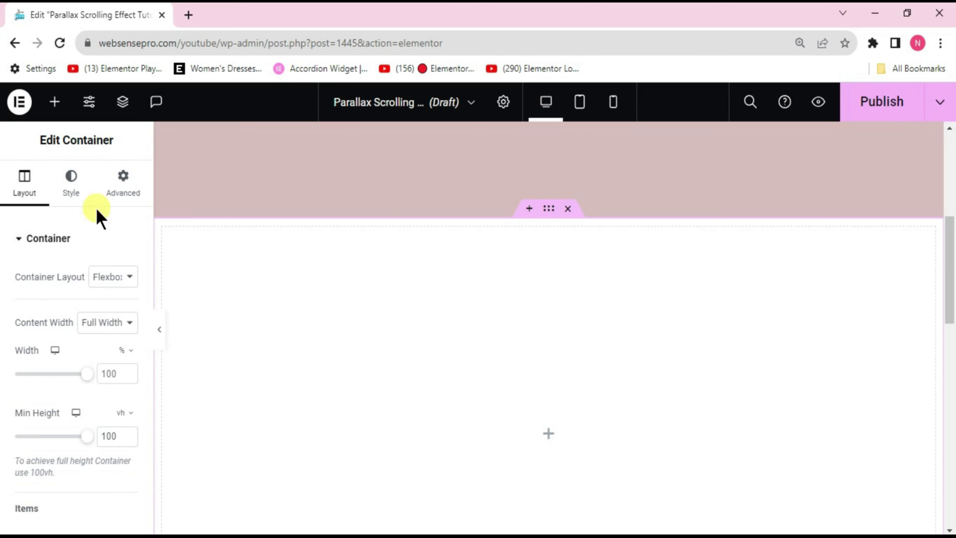
Give the new container a Classic #D6BCBC pink background
click(63, 194)
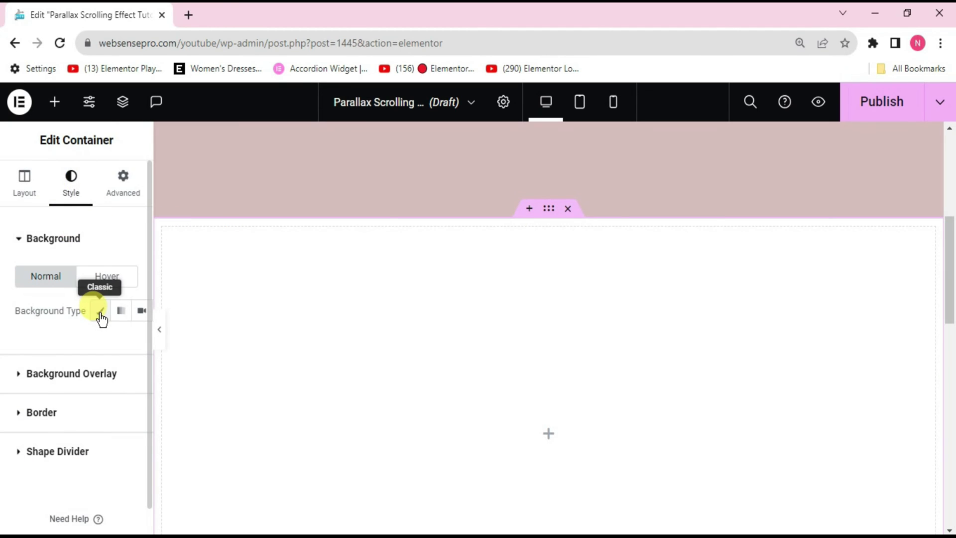
click(100, 312)
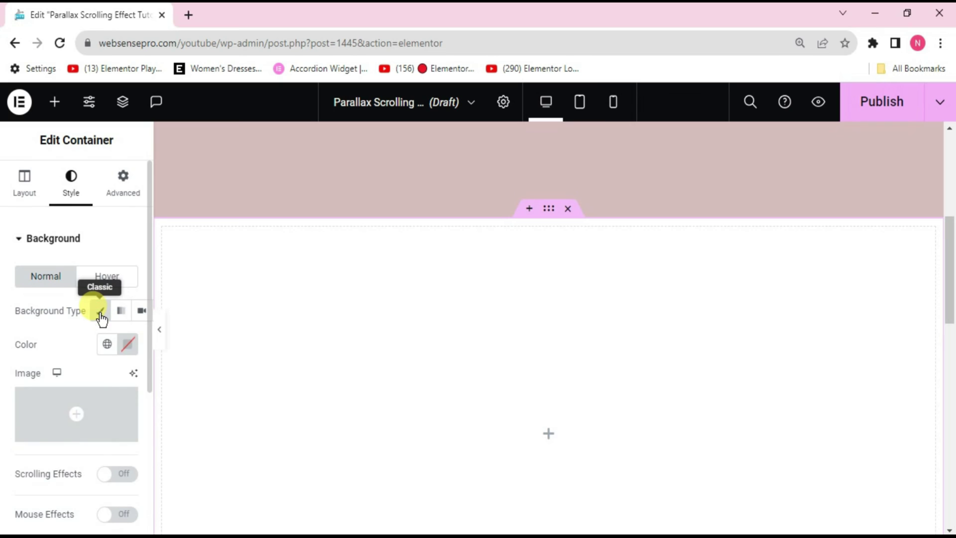
click(120, 349)
text(#D6BCBC)
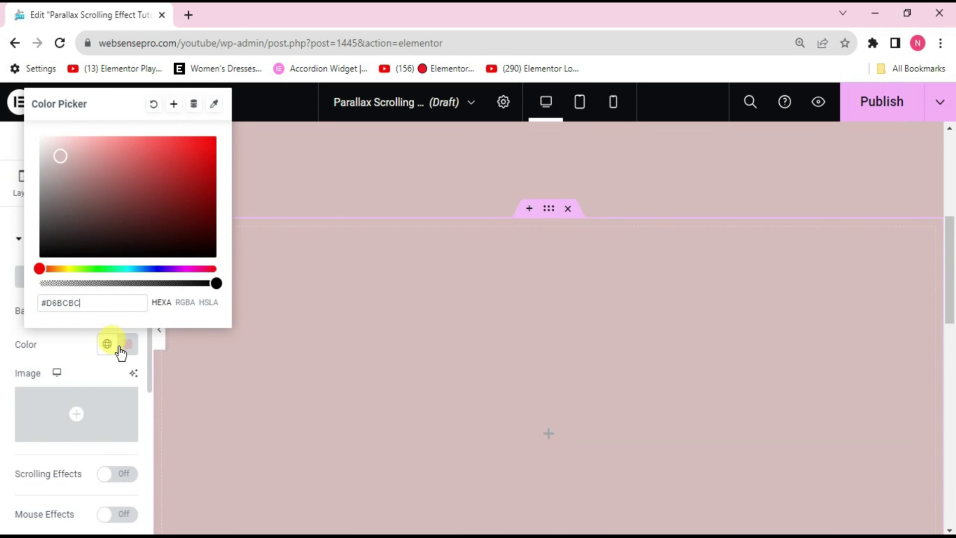
click(559, 306)
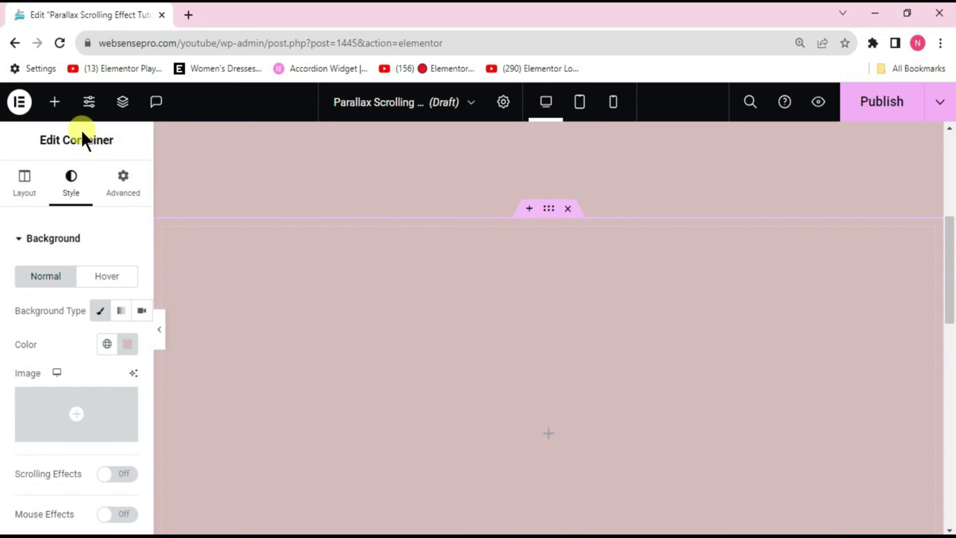
click(55, 103)
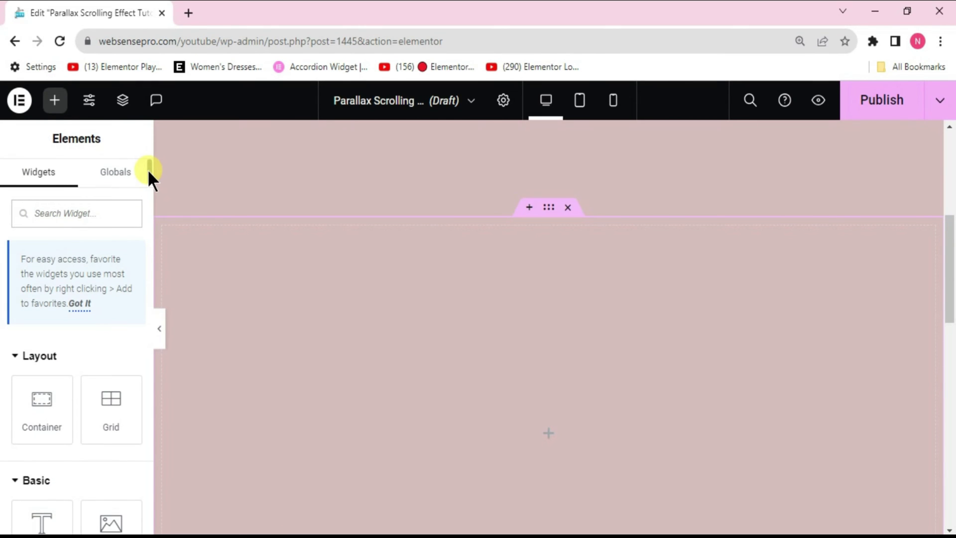
Place an Image widget in the pink container, duplicate it, and open the Structure outline
scroll(148, 169, down, 5)
drag(106, 265, 367, 329)
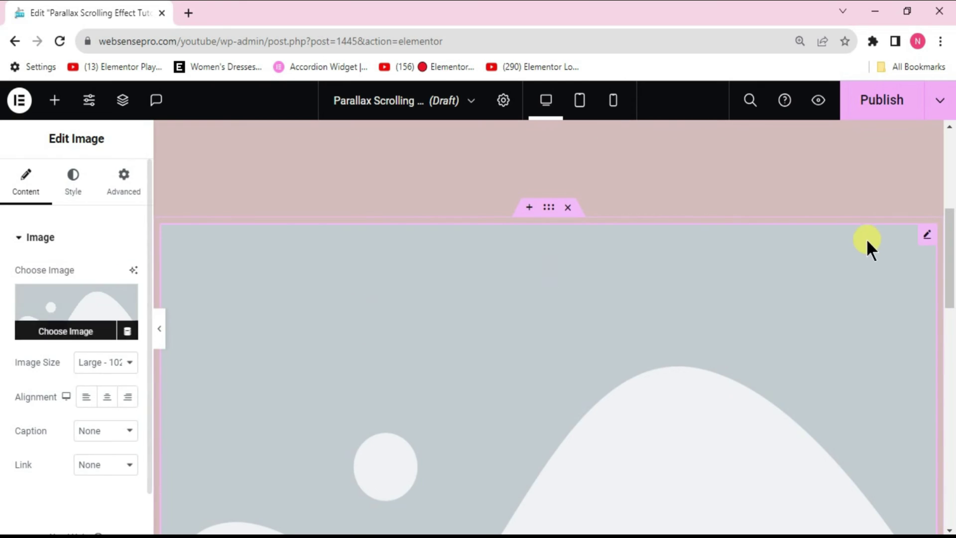
click(921, 171)
right_click(921, 170)
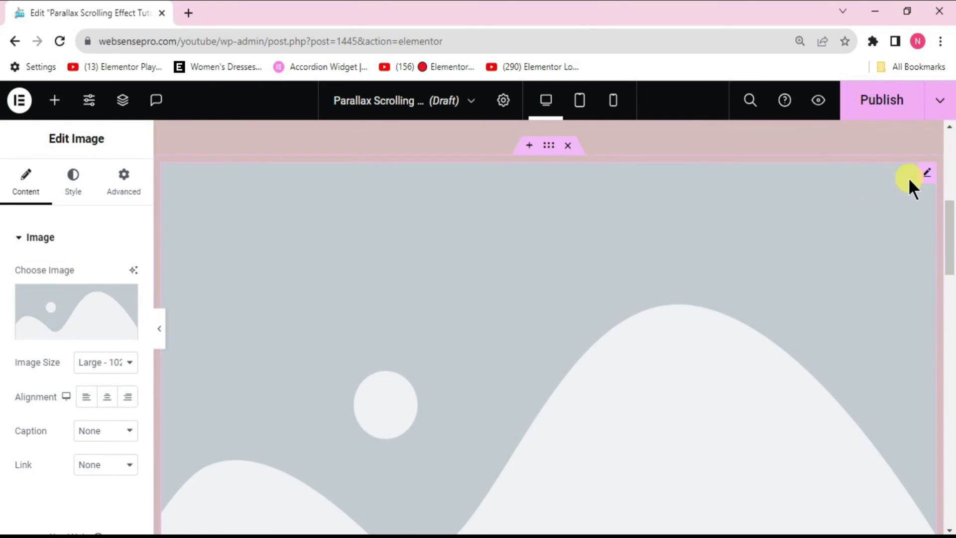
right_click(927, 175)
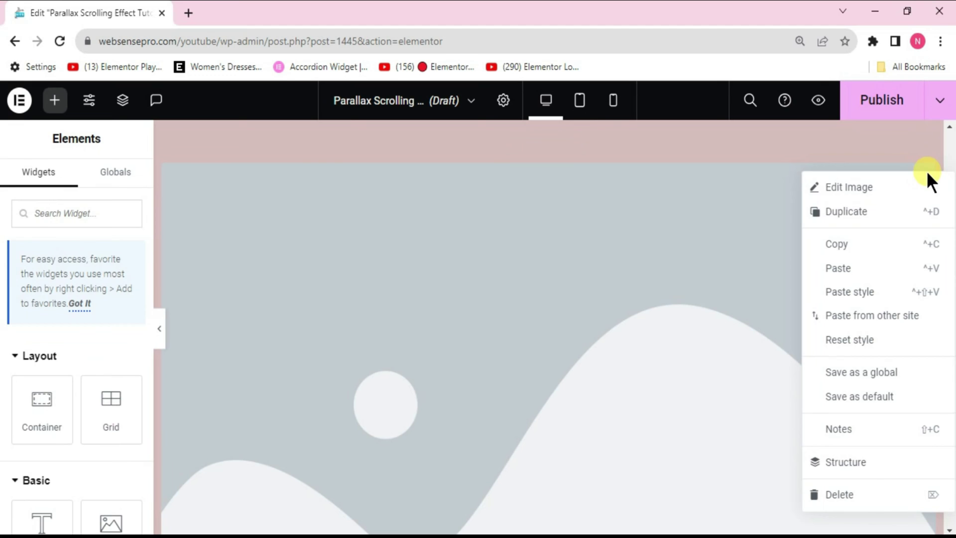
click(831, 214)
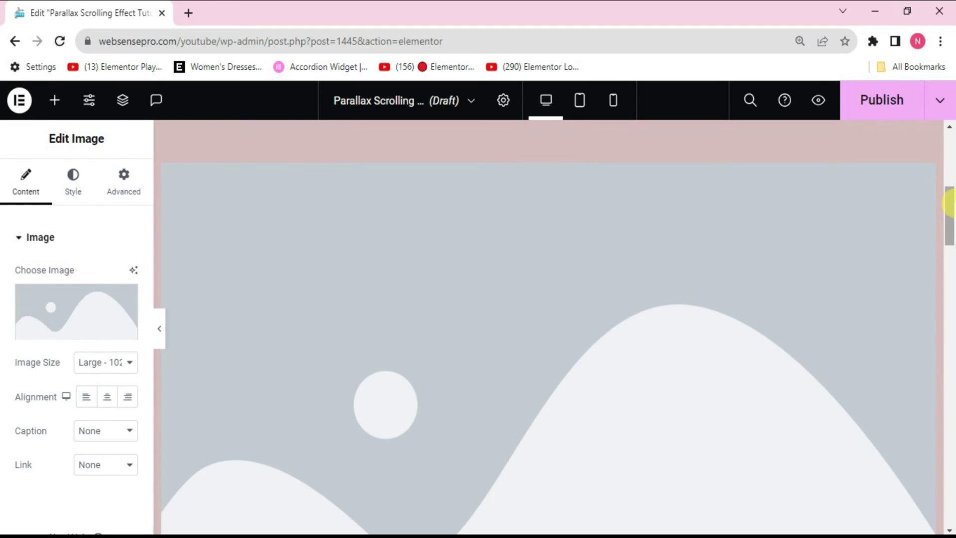
right_click(785, 294)
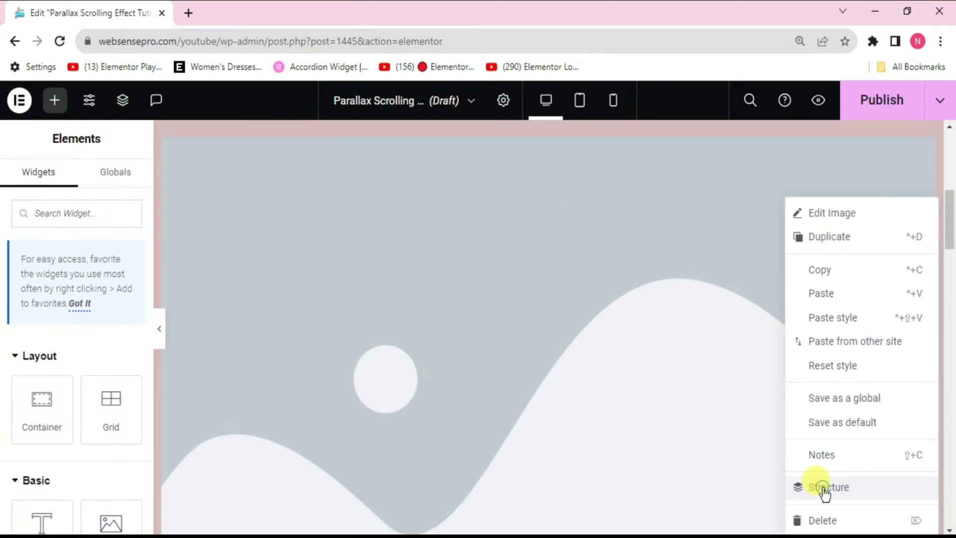
click(796, 466)
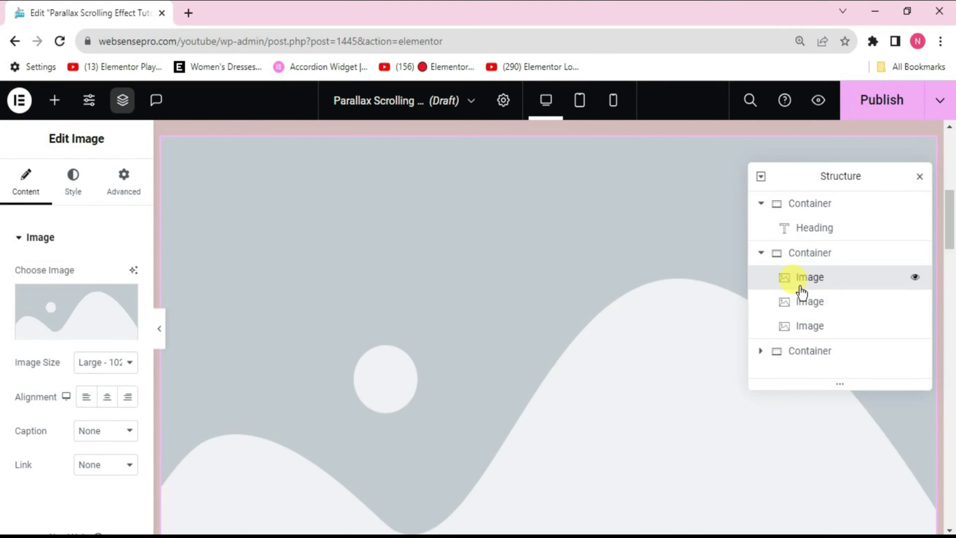
Set the first image to the cave picture 6.png and the second to the birds
click(77, 299)
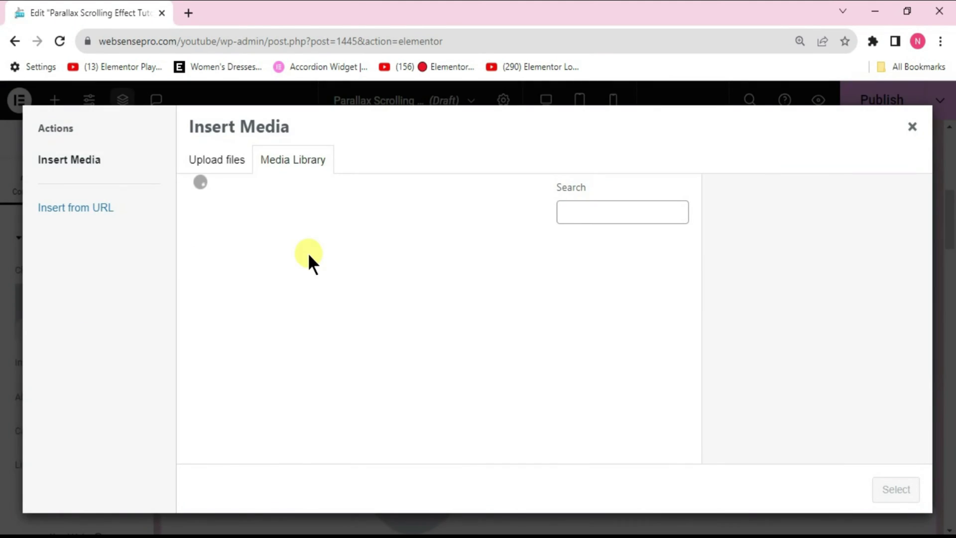
click(594, 304)
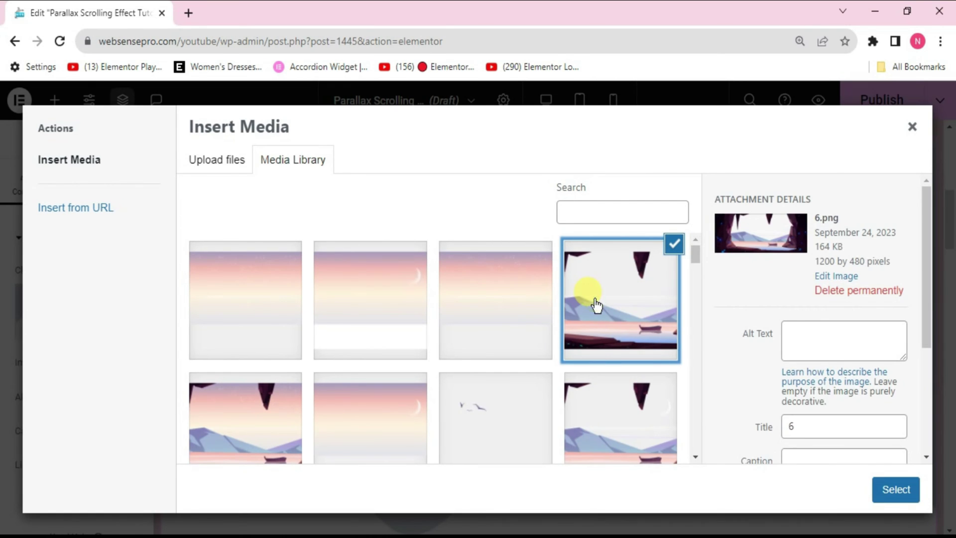
click(889, 494)
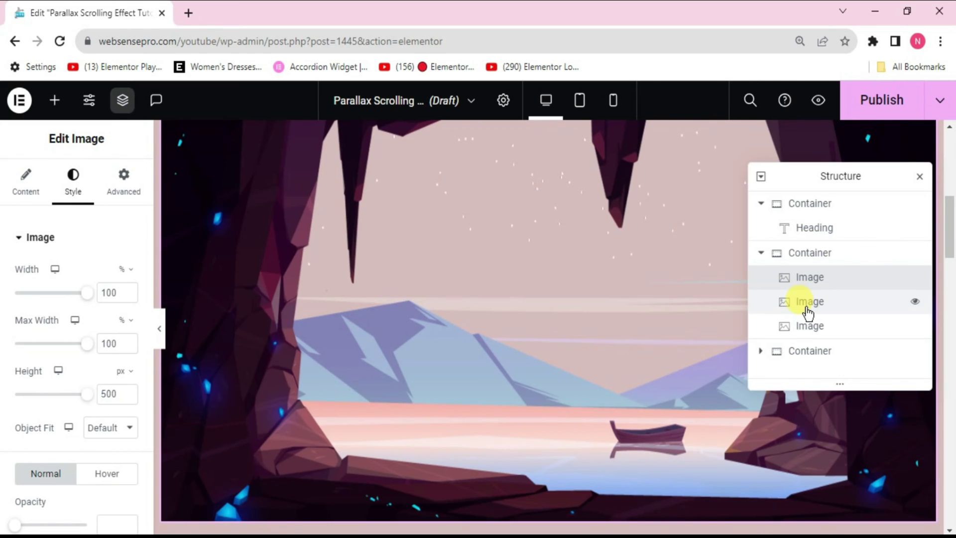
click(807, 310)
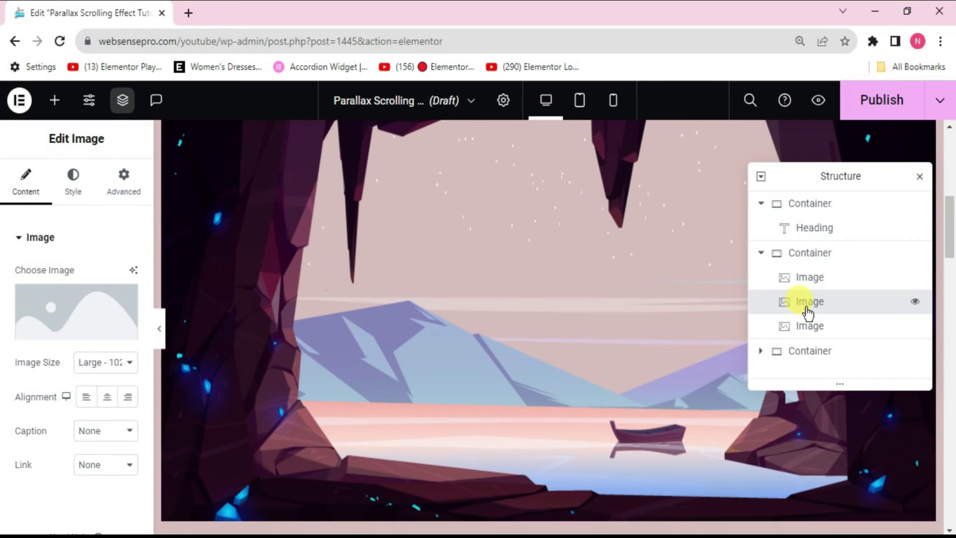
click(28, 294)
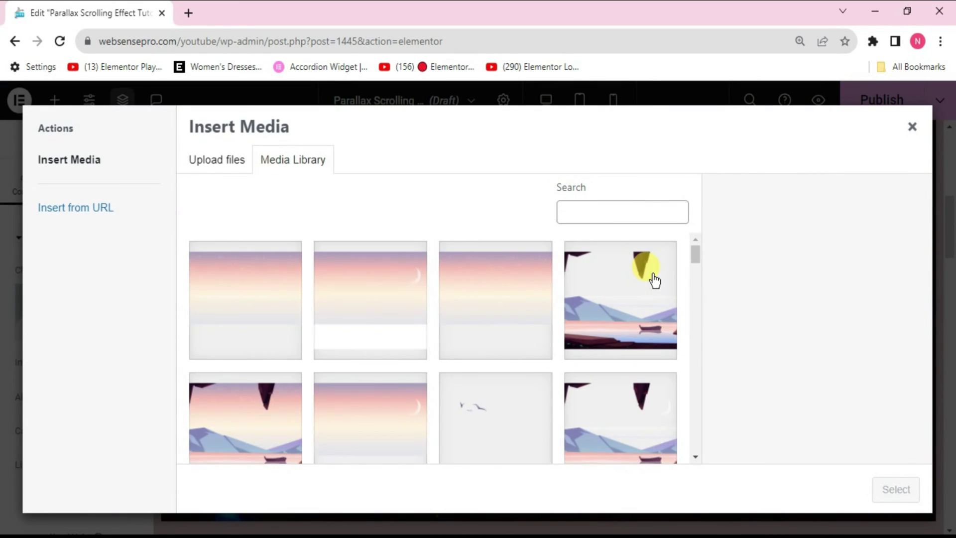
click(513, 411)
click(895, 489)
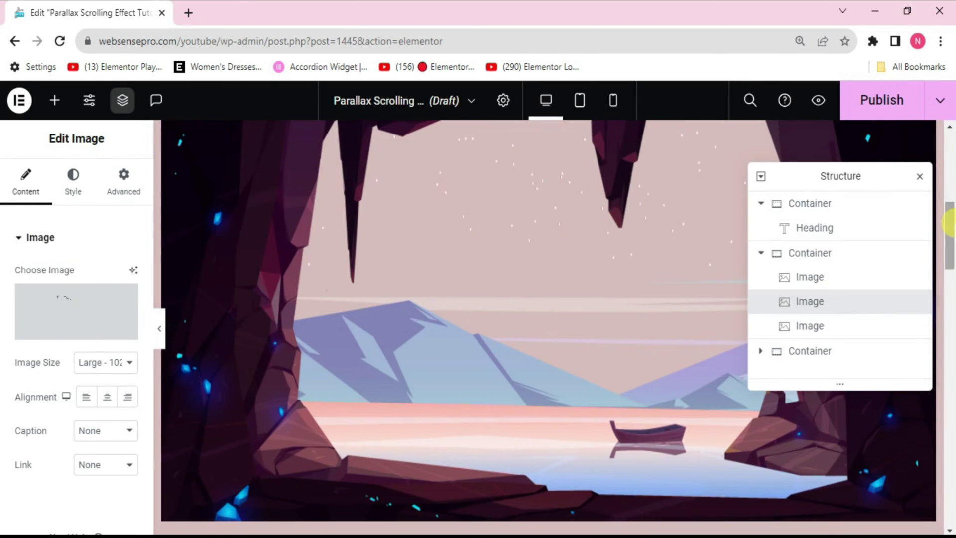
Set the third image to sun.png at Thumbnail size
scroll(952, 244, down, 5)
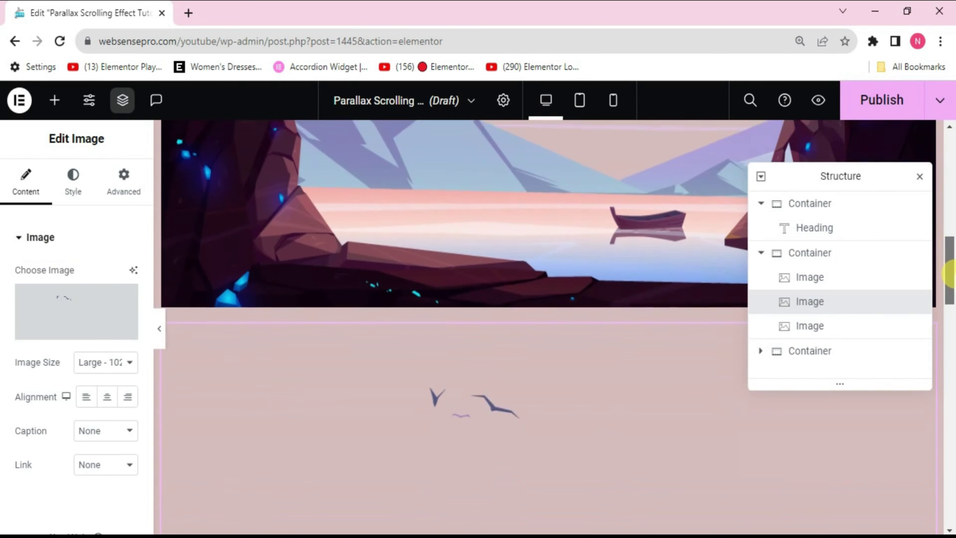
click(785, 326)
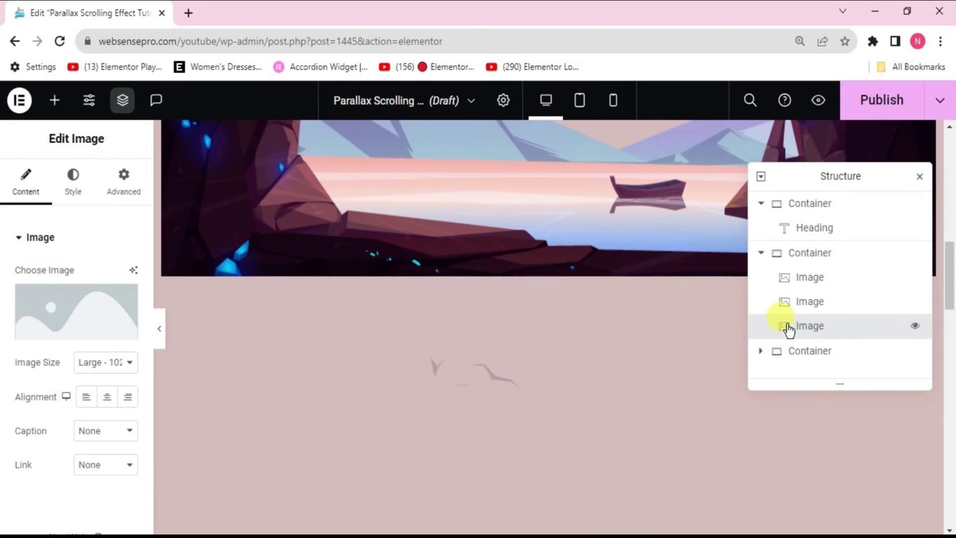
click(44, 308)
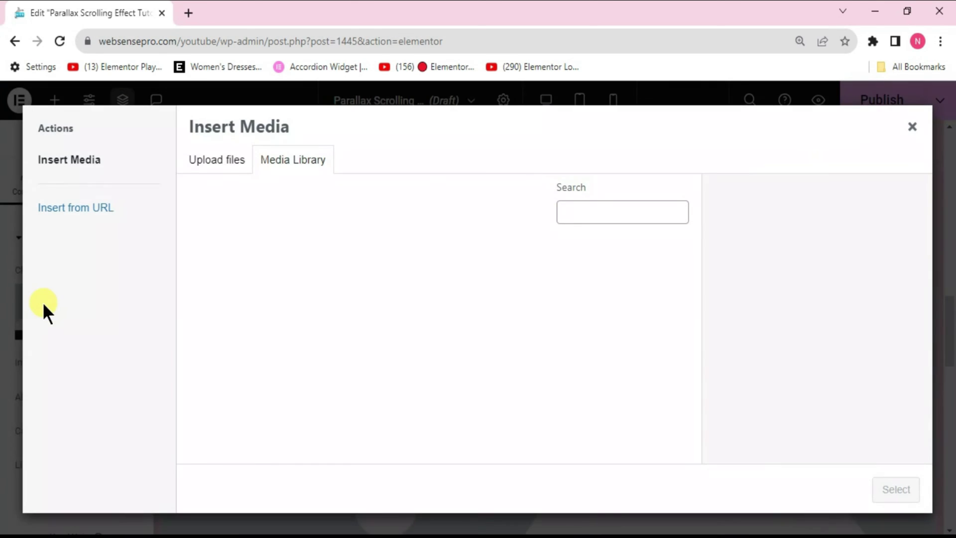
drag(694, 252, 695, 286)
click(645, 379)
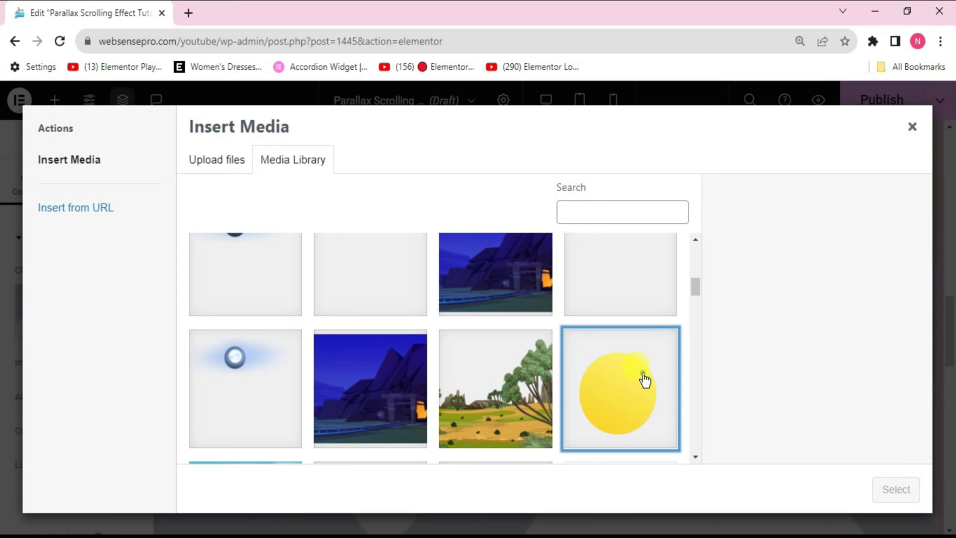
click(884, 489)
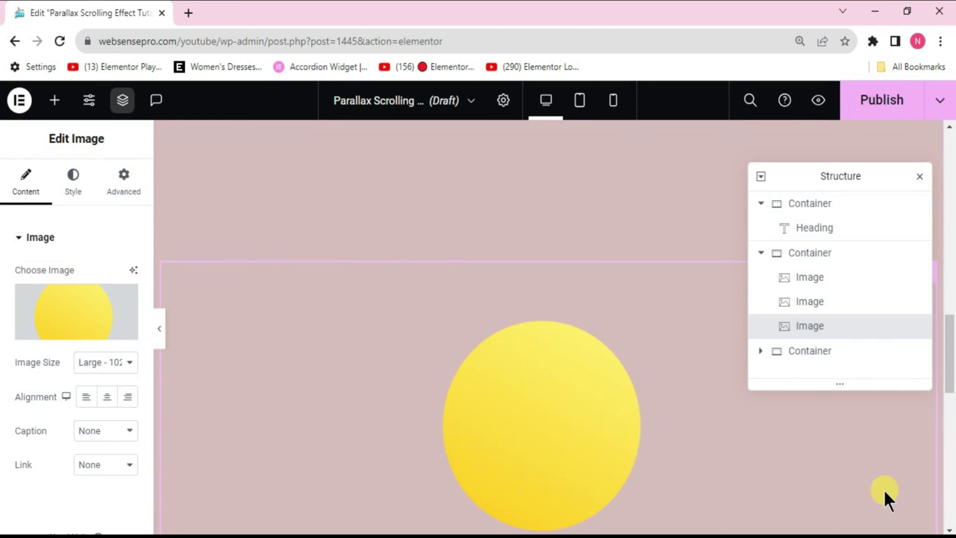
click(102, 363)
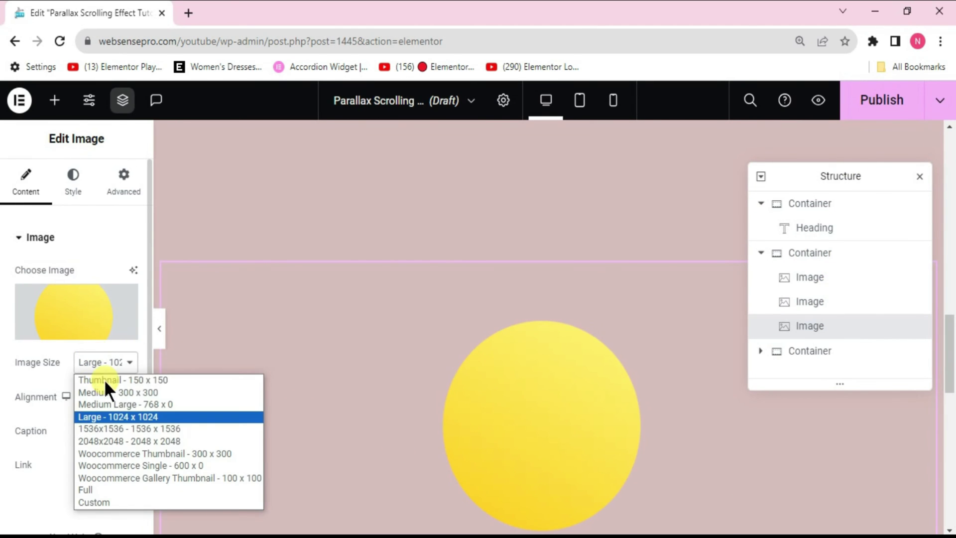
click(106, 379)
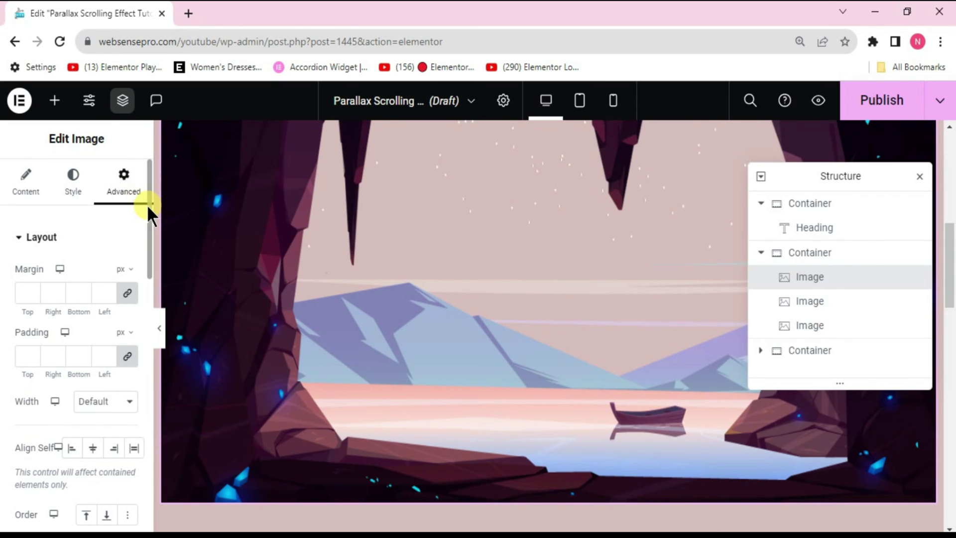
Make the cave image absolutely positioned with z-index 1
drag(148, 204, 146, 303)
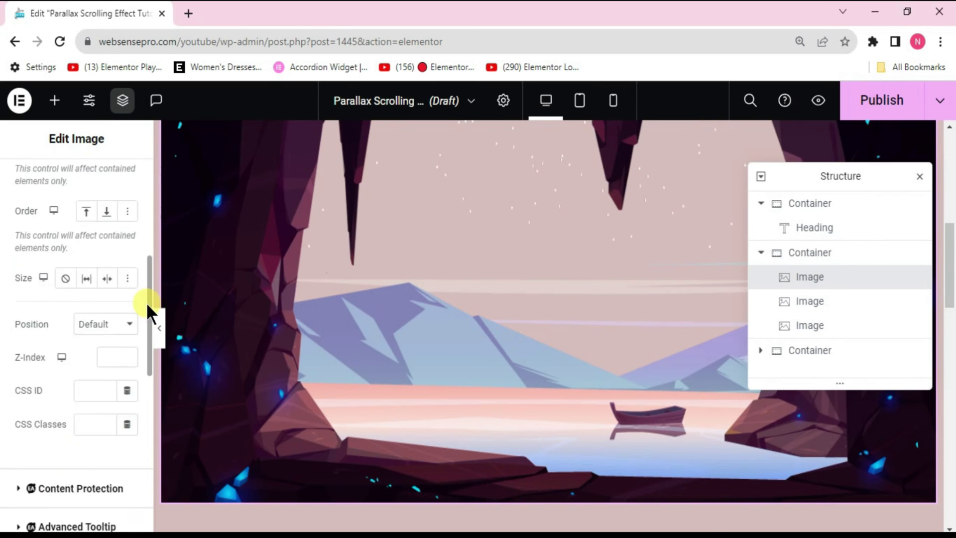
click(99, 326)
click(100, 355)
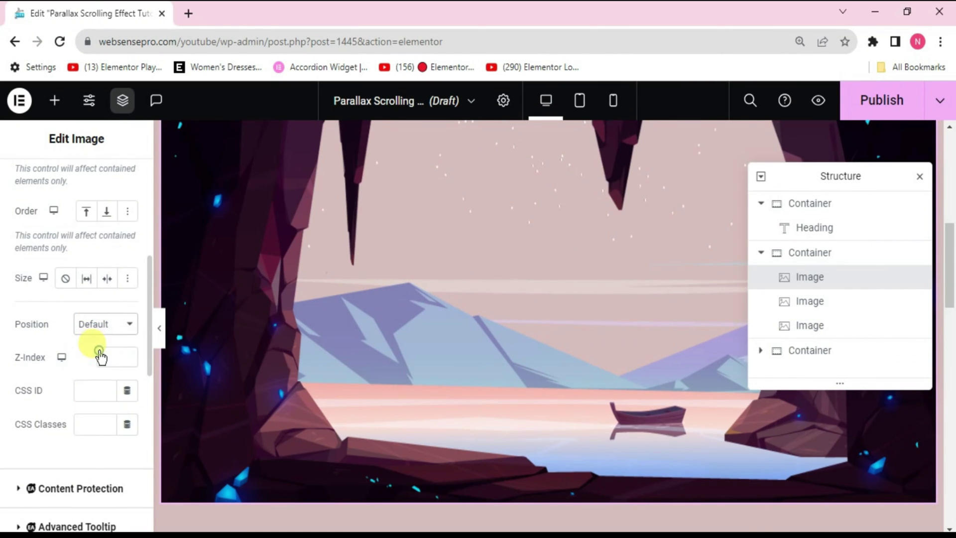
drag(148, 272, 146, 342)
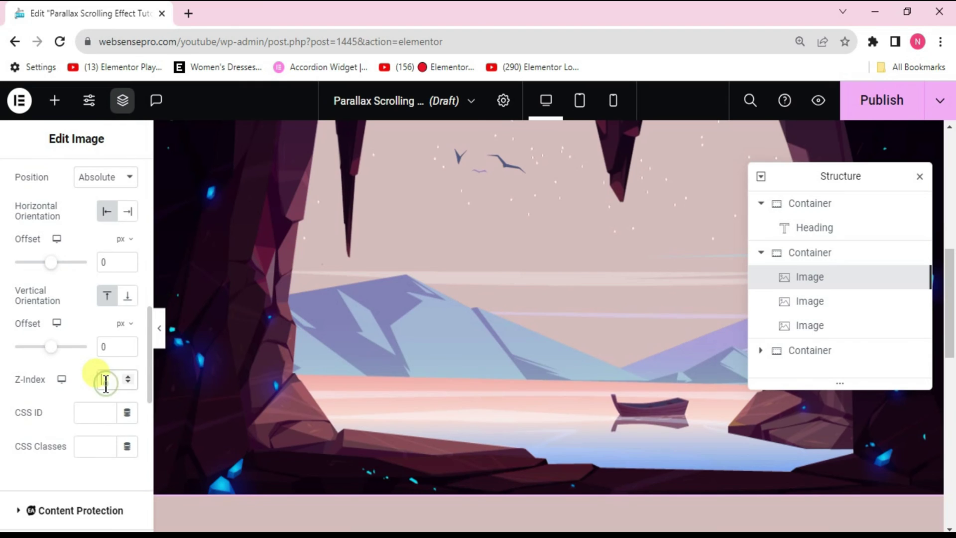
text(1)
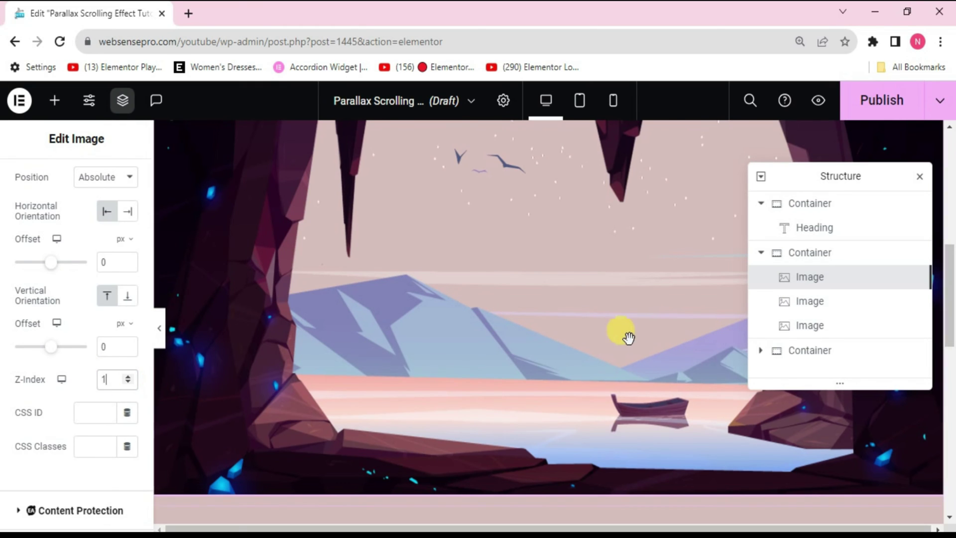
Make the birds image absolutely positioned and give it a z-index layer
click(826, 309)
drag(151, 228, 113, 293)
scroll(114, 299, down, 2)
click(113, 329)
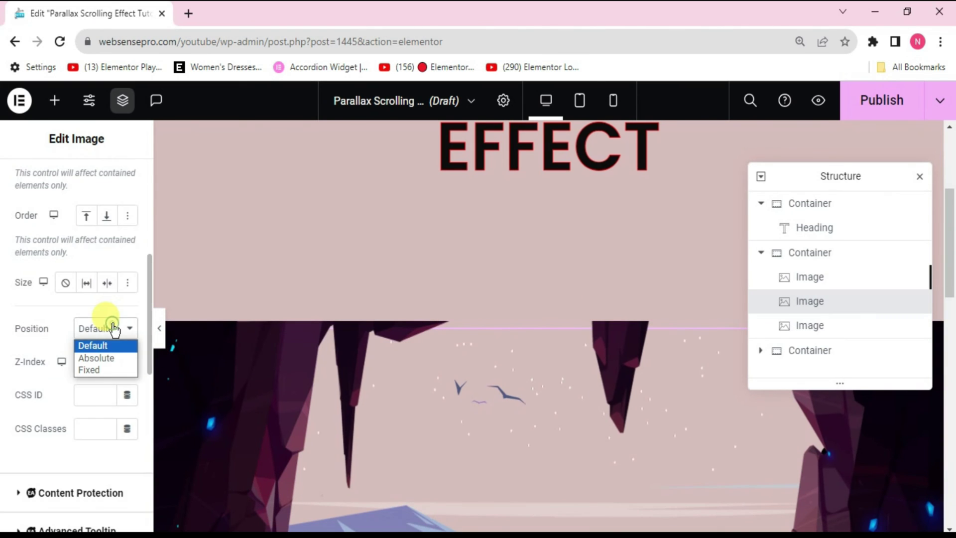
click(96, 357)
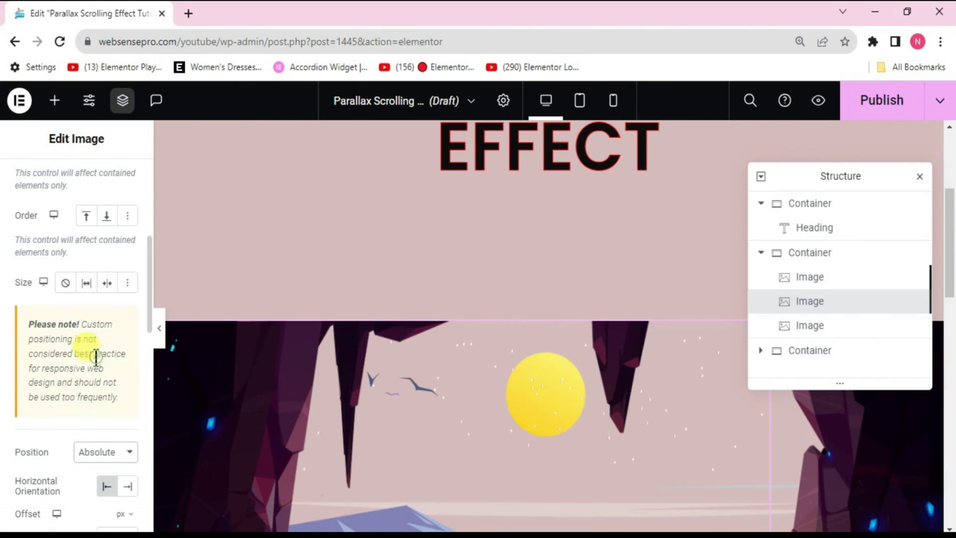
drag(150, 274, 149, 330)
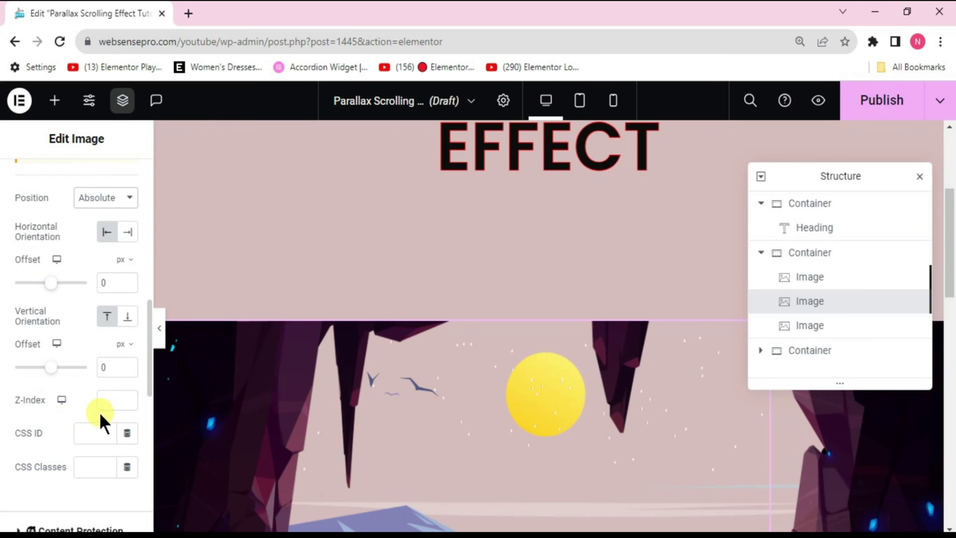
click(107, 399)
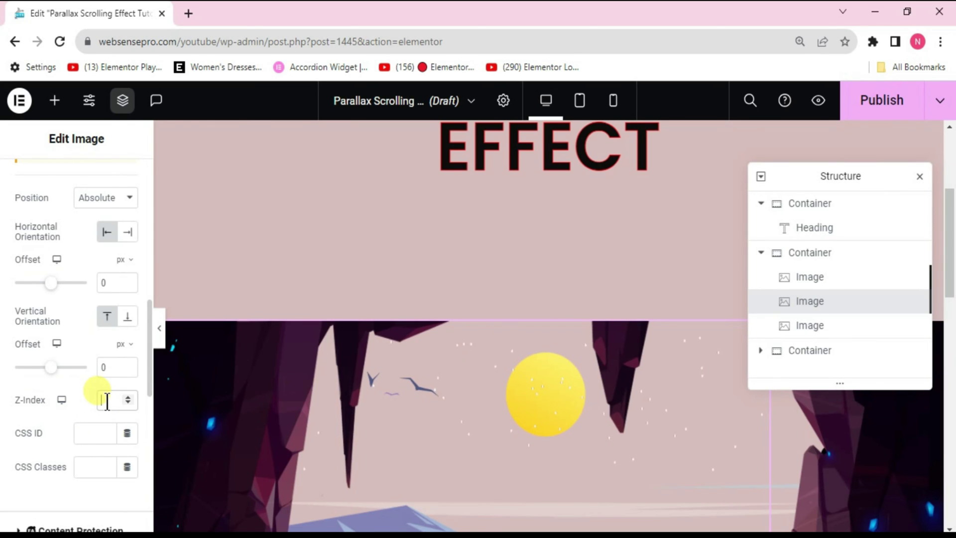
Set the sun image to Absolute position with z-index 1
click(787, 326)
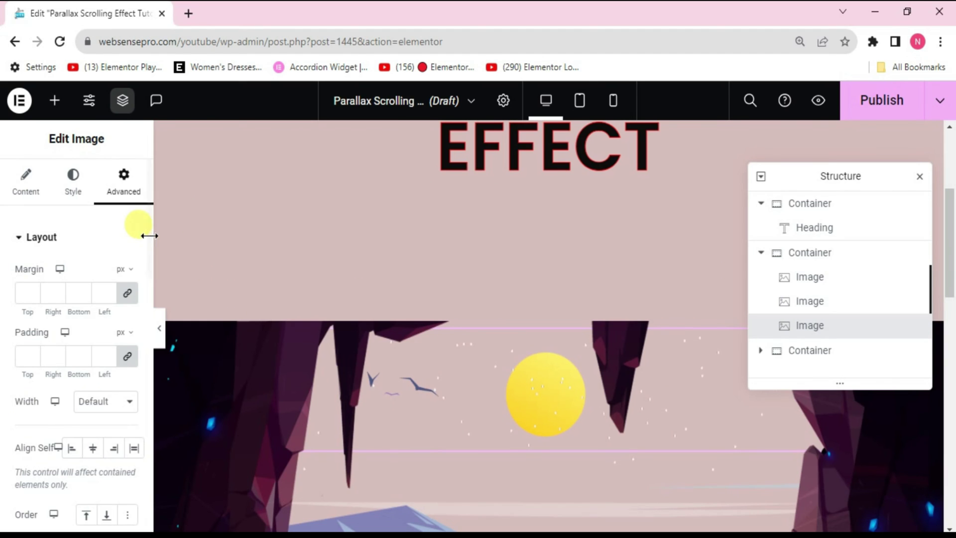
scroll(145, 259, down, 6)
click(106, 300)
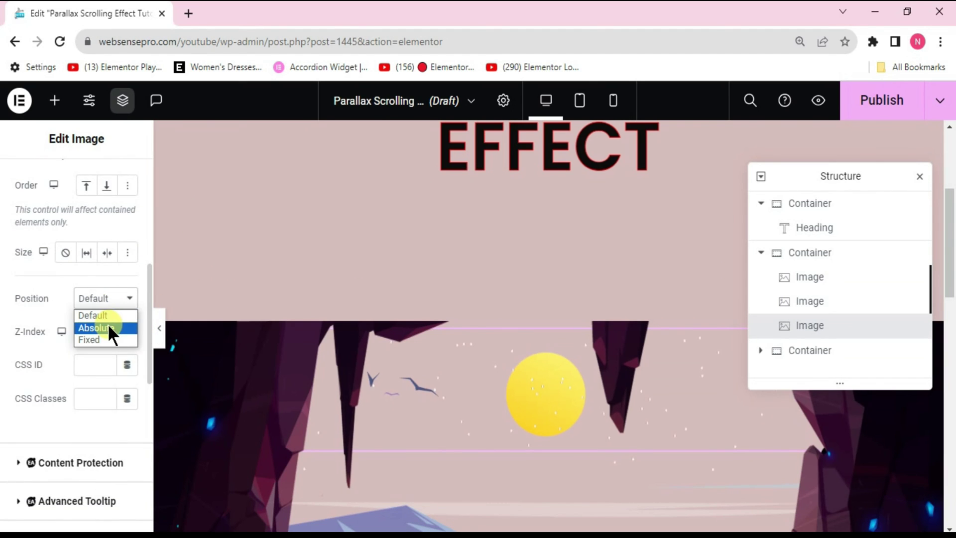
click(106, 328)
key(Down)
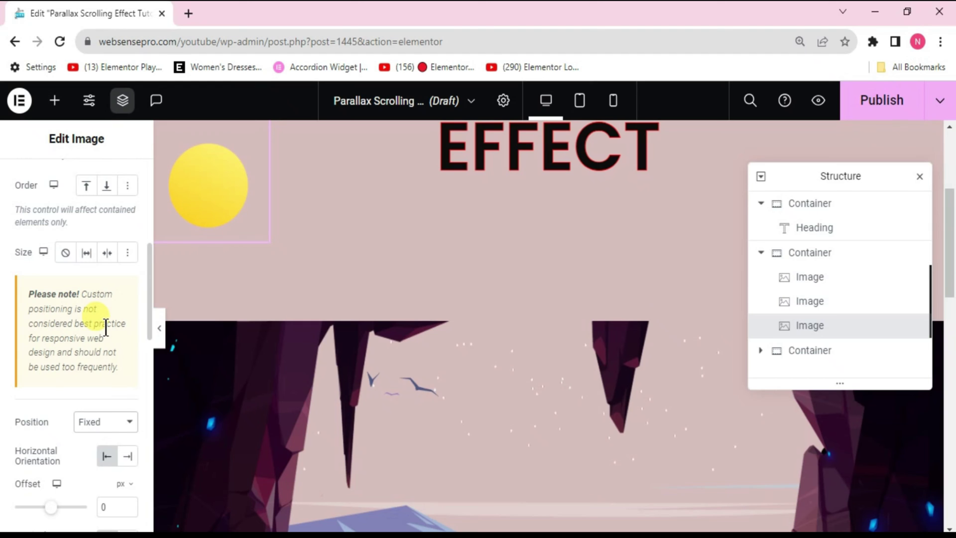
click(112, 425)
click(111, 448)
key(Down)
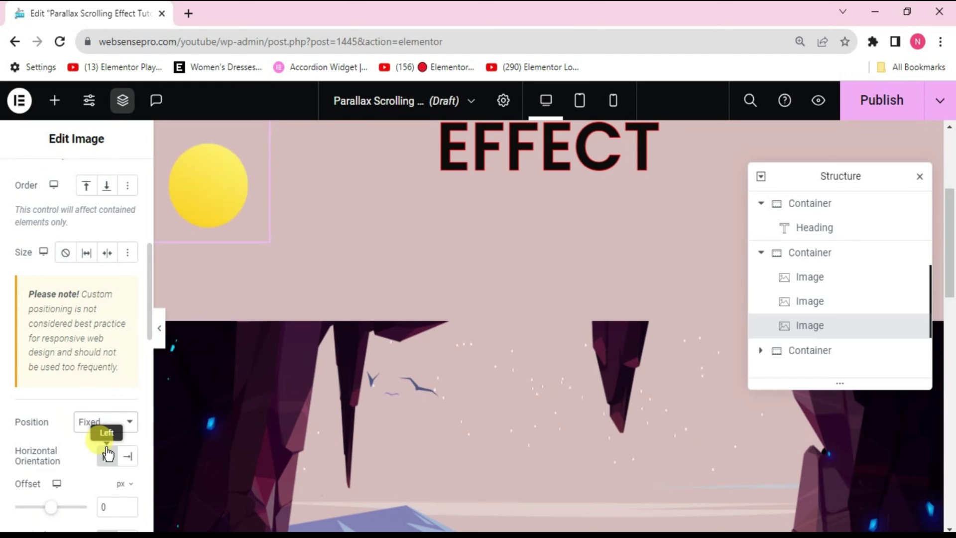
click(126, 422)
click(92, 450)
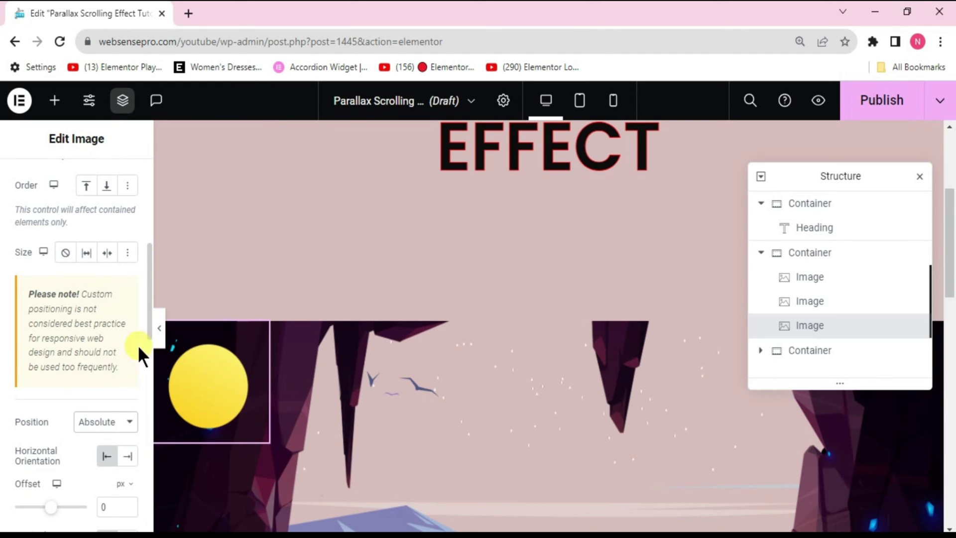
drag(147, 301, 149, 380)
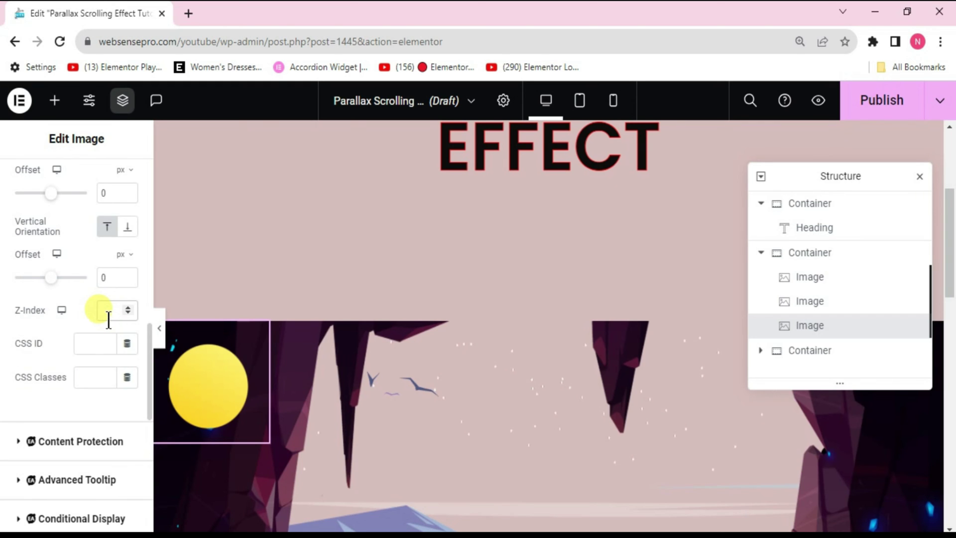
text(1)
Drag the sun into the middle of the cave sky, about 440 px by 76 px offset
drag(232, 405, 562, 466)
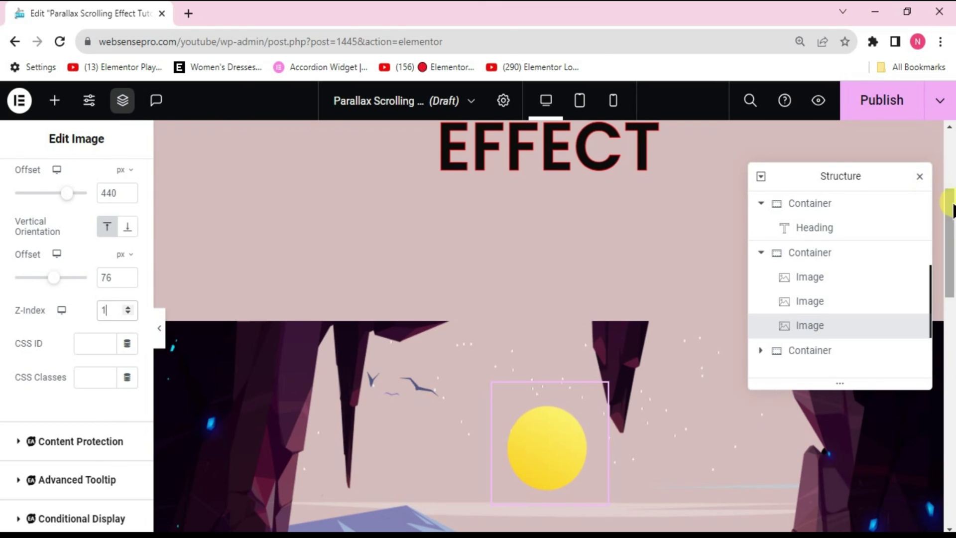
drag(950, 202, 927, 258)
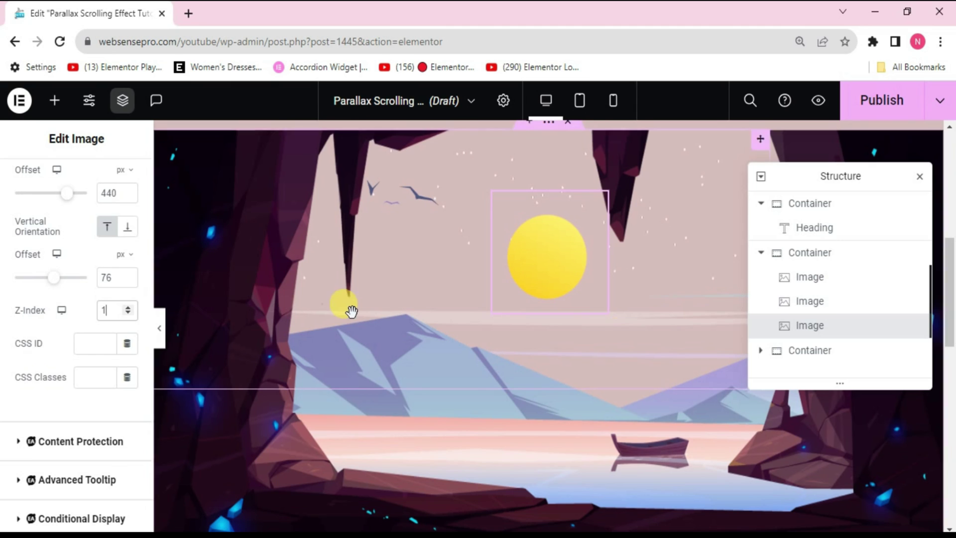
drag(149, 374, 150, 227)
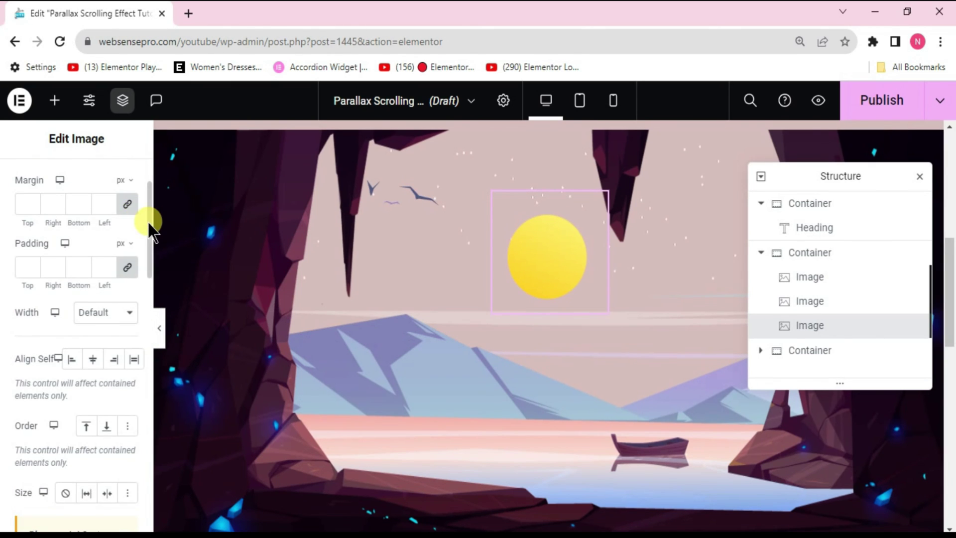
scroll(75, 209, up, 2)
click(30, 187)
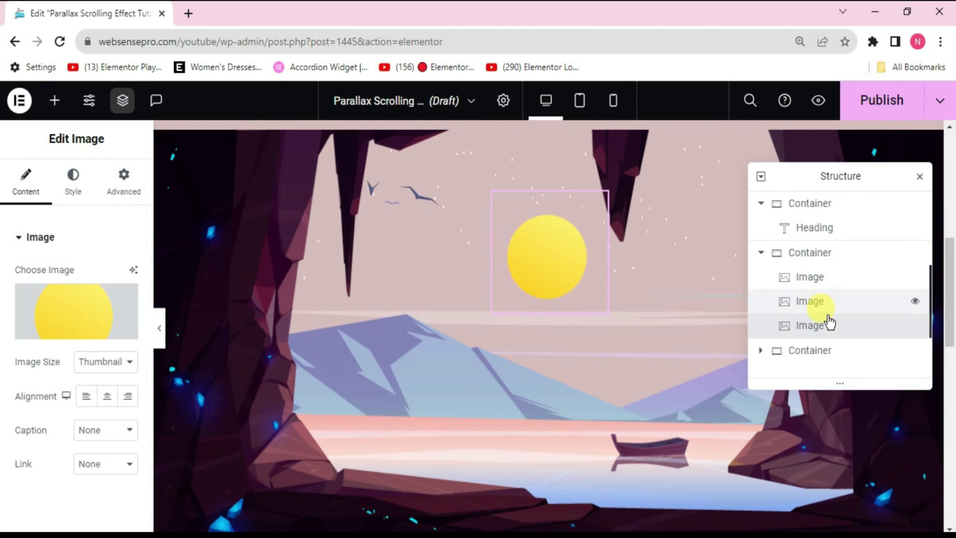
Rename the two image layers to Birds and Sun
right_click(819, 328)
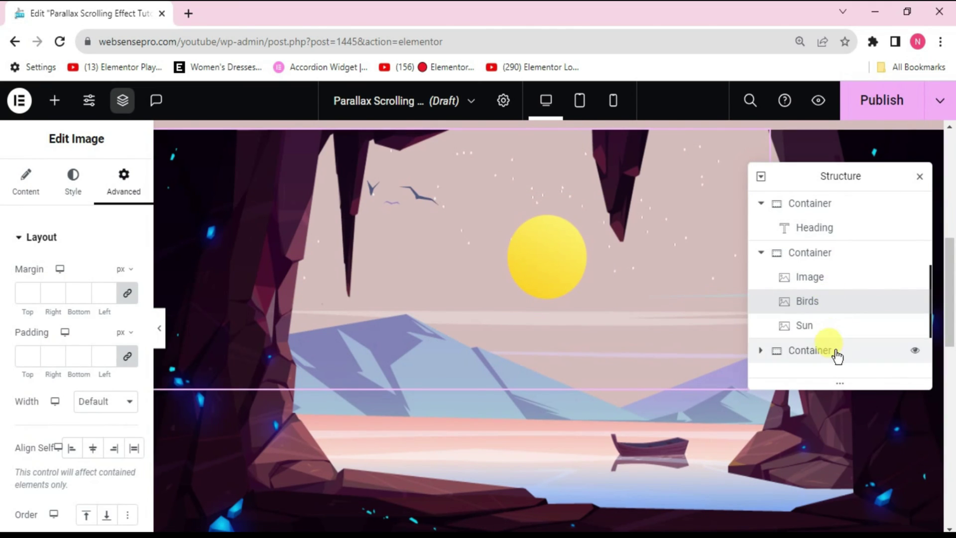
click(830, 328)
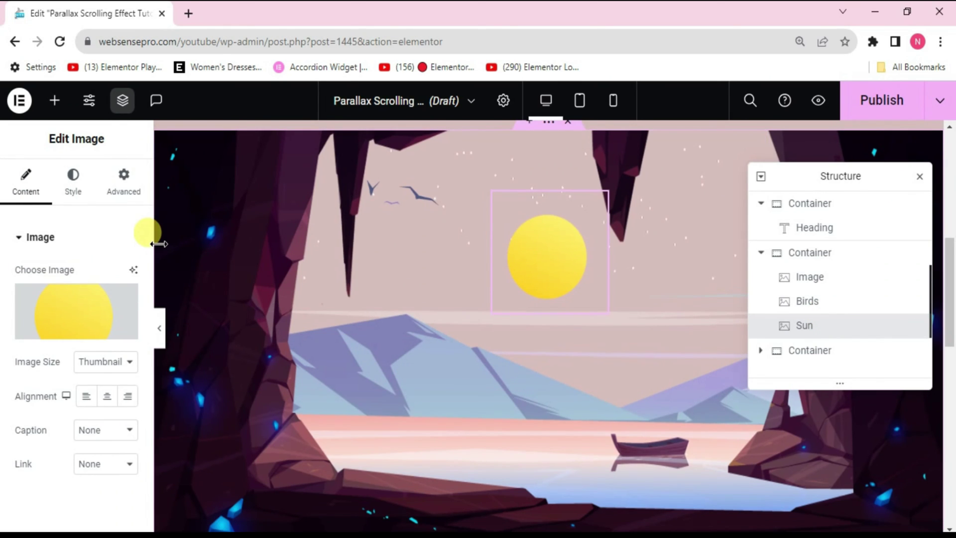
click(133, 195)
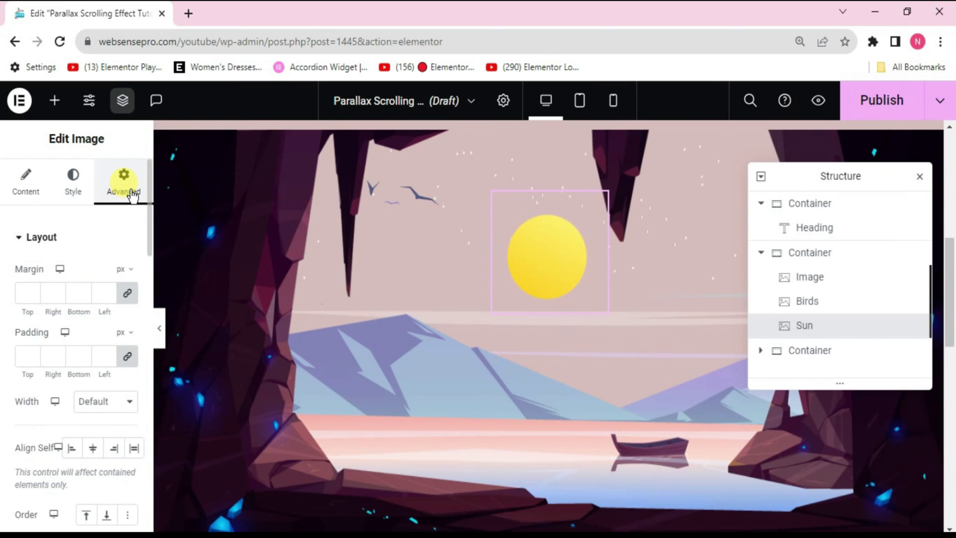
Paste custom CSS selector{ mix-blend-mode: screen; } onto the Sun image
scroll(133, 195, down, 15)
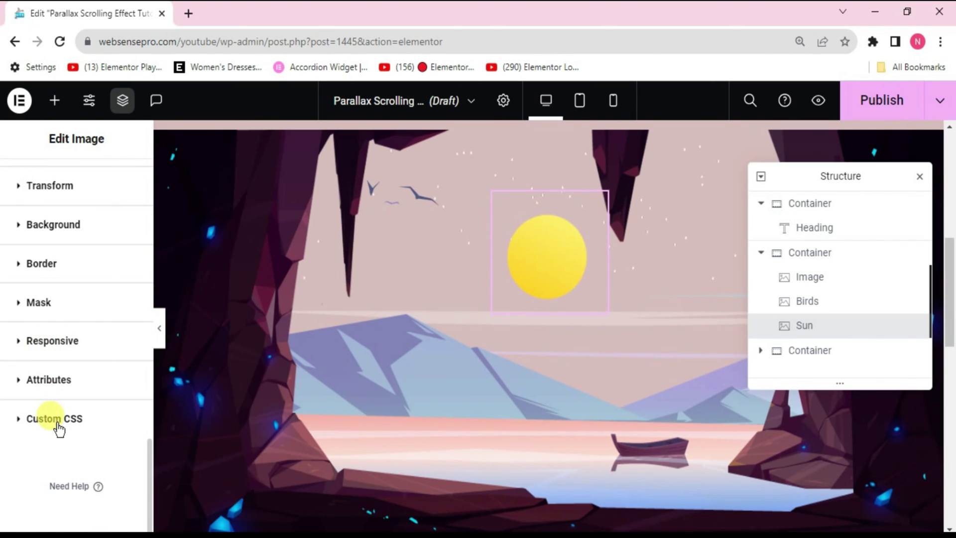
scroll(59, 428, up, 8)
scroll(58, 428, down, 9)
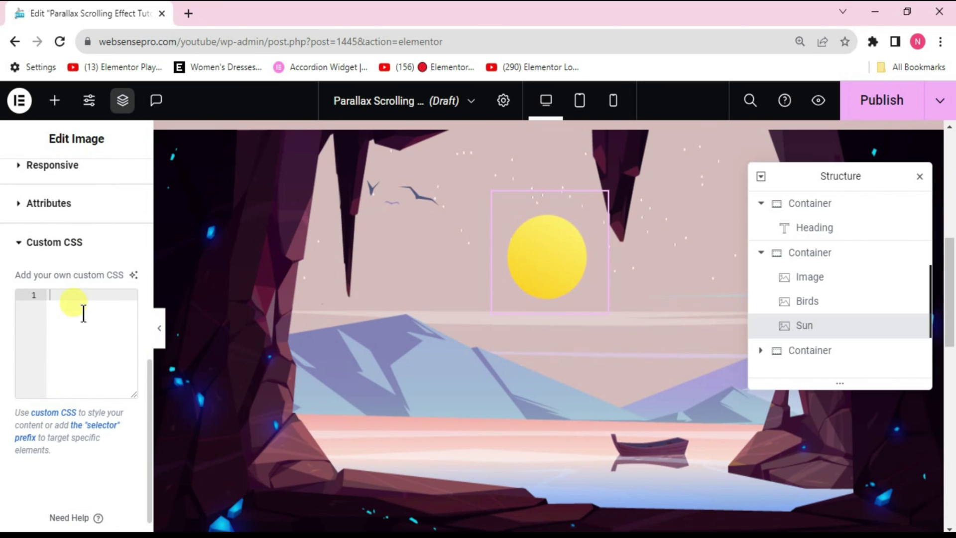
right_click(59, 297)
click(93, 411)
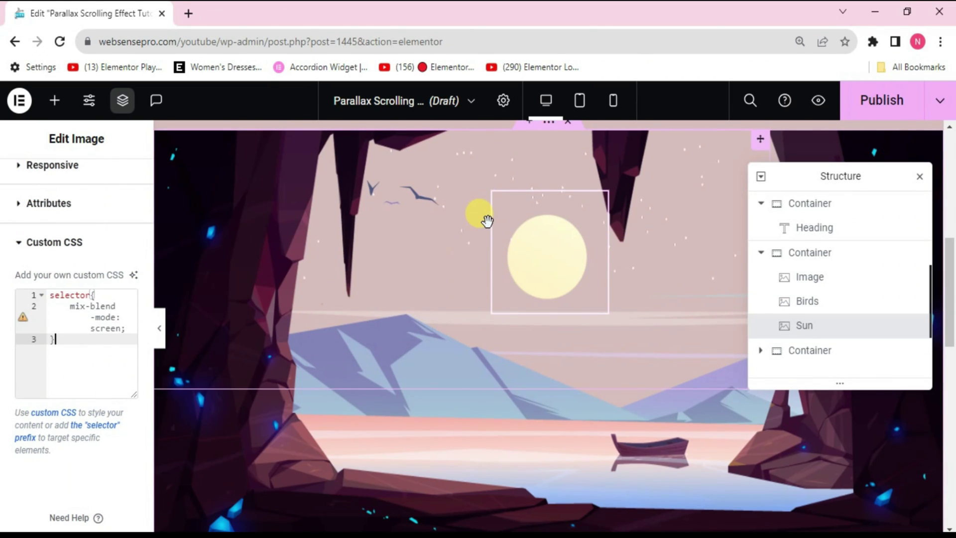
click(794, 302)
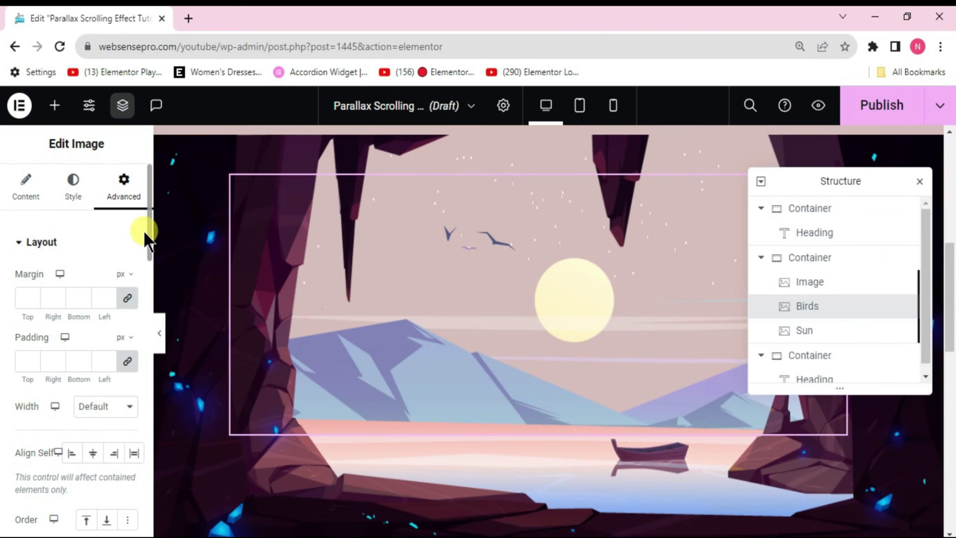
Turn on Scrolling Effects for Birds with Horizontal Scroll To Left at speed 4
scroll(148, 235, down, 6)
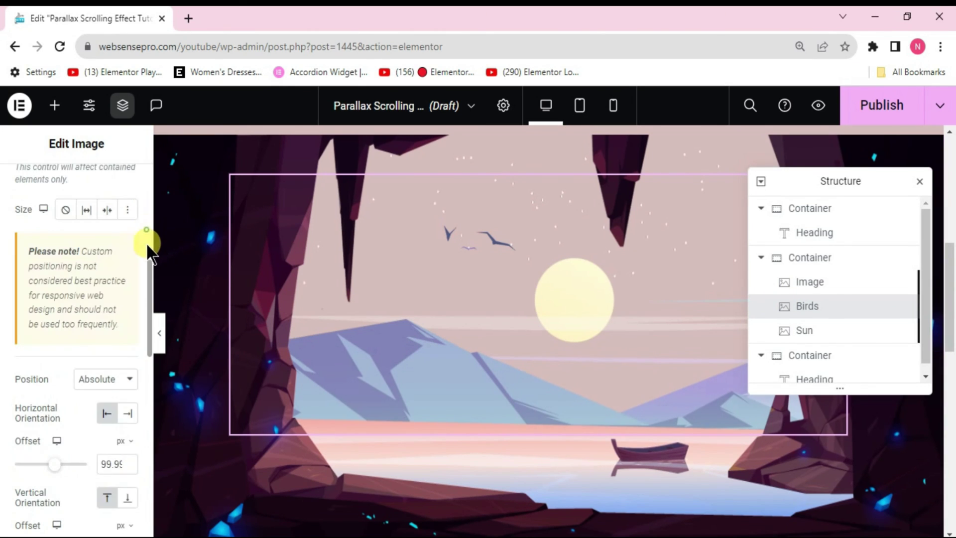
drag(147, 295, 140, 383)
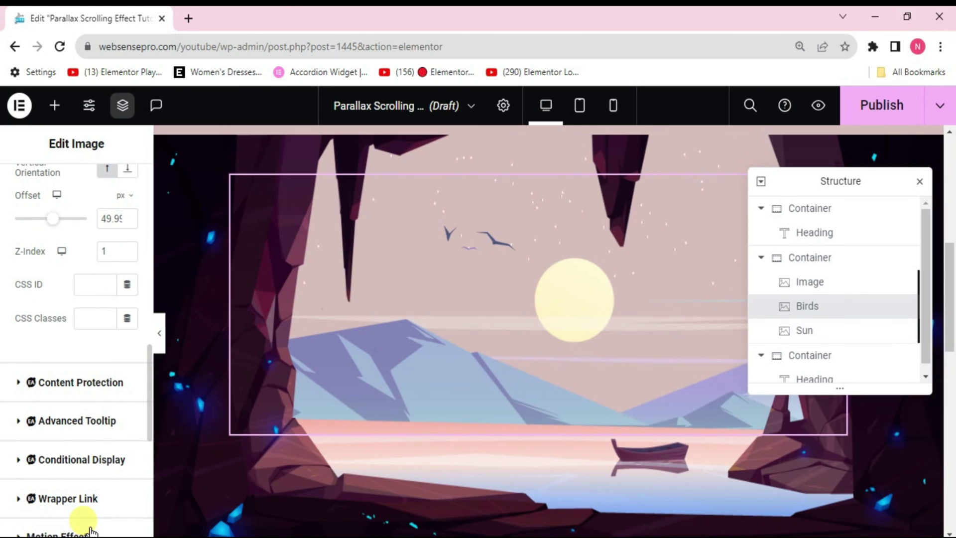
click(91, 532)
scroll(91, 532, down, 3)
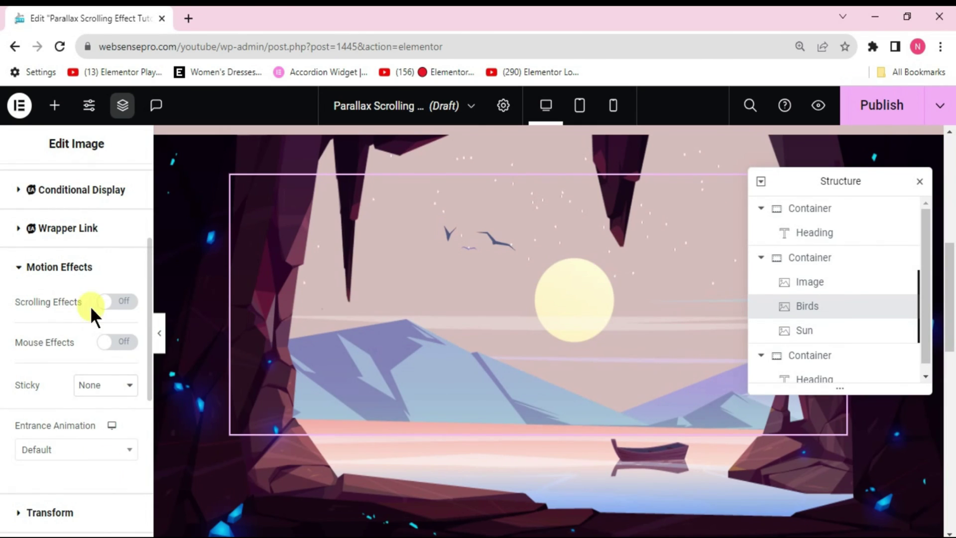
click(124, 302)
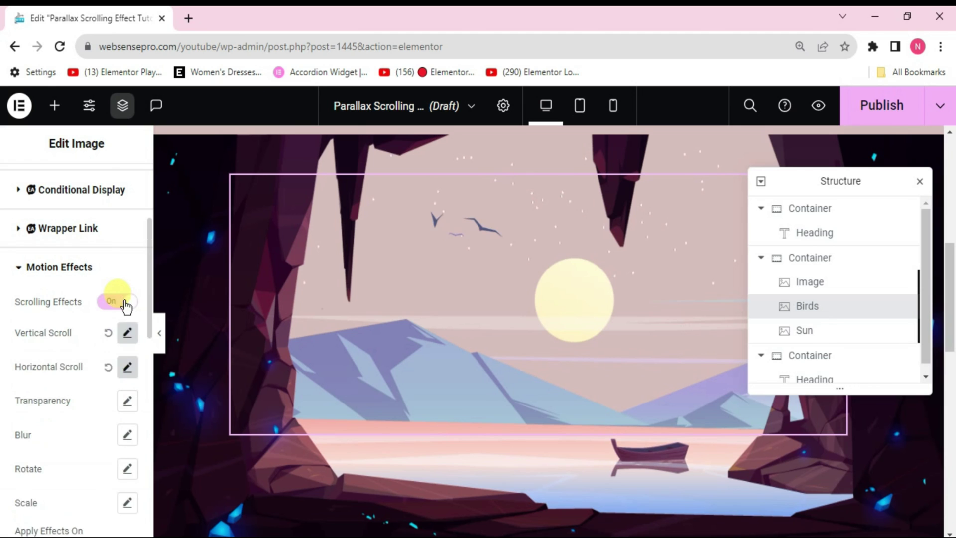
click(128, 333)
click(128, 332)
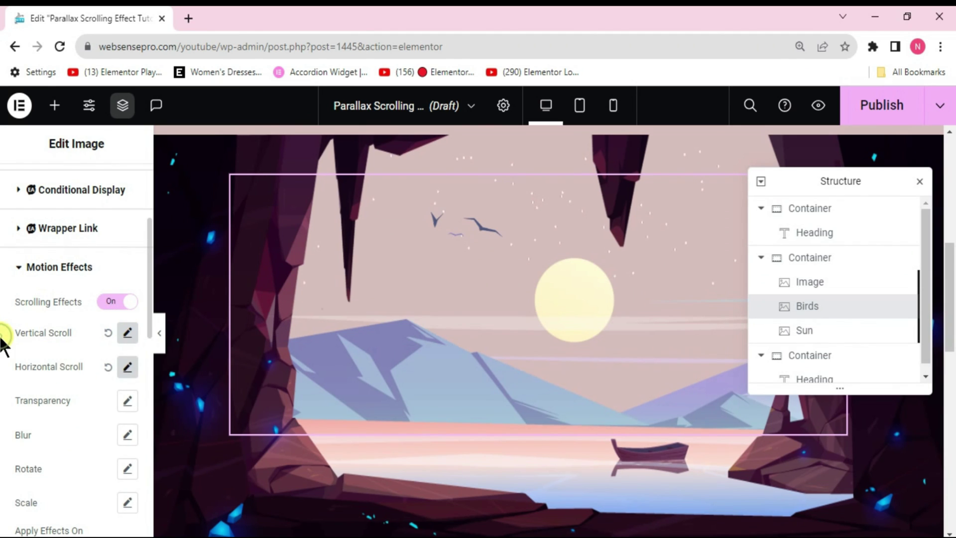
click(126, 369)
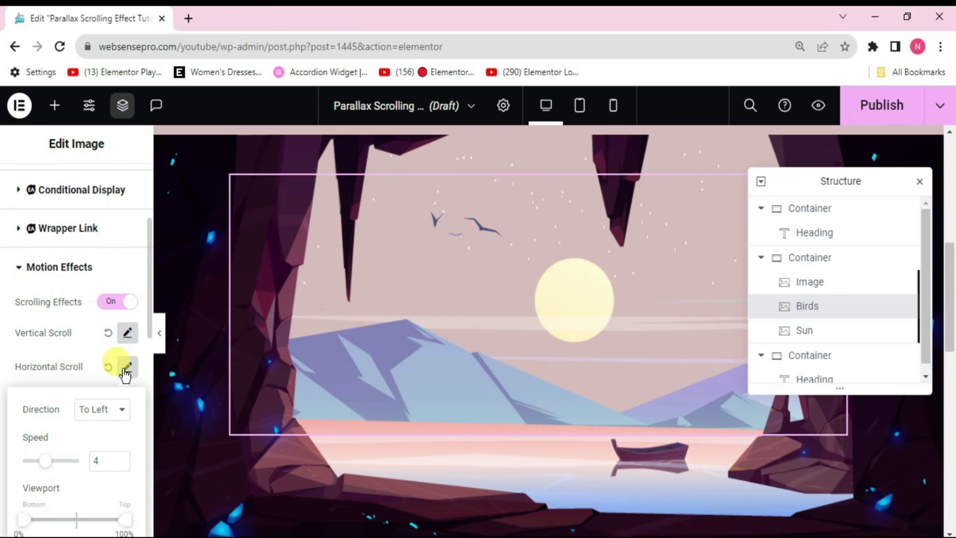
click(805, 333)
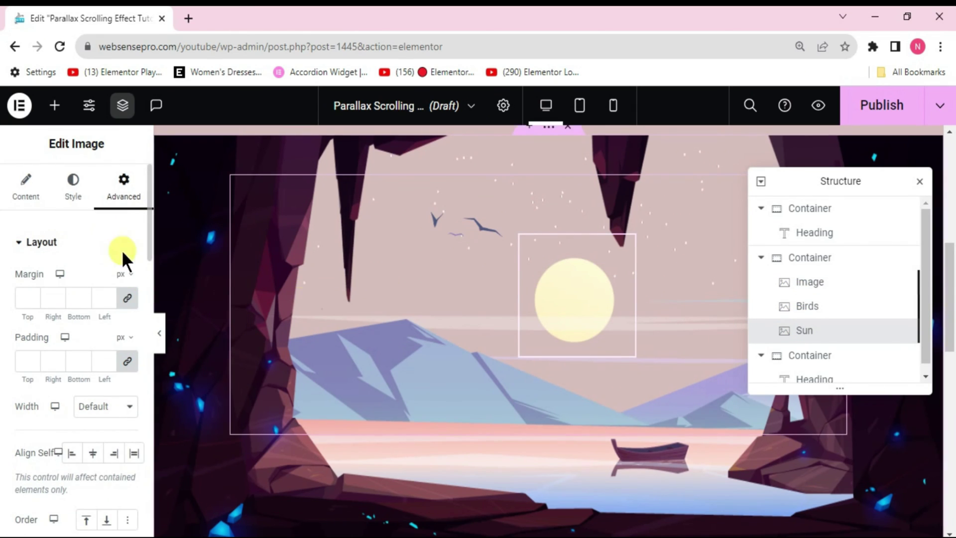
Enable Scrolling Effects on the Sun with Vertical Up and Horizontal To Left at speed 4
drag(149, 228, 150, 353)
scroll(149, 353, down, 9)
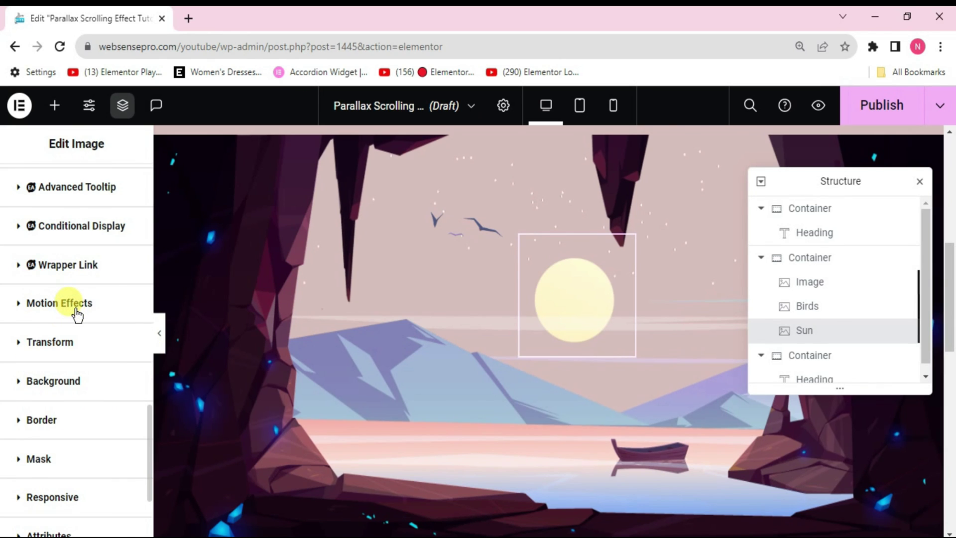
click(74, 305)
scroll(2, 491, down, 3)
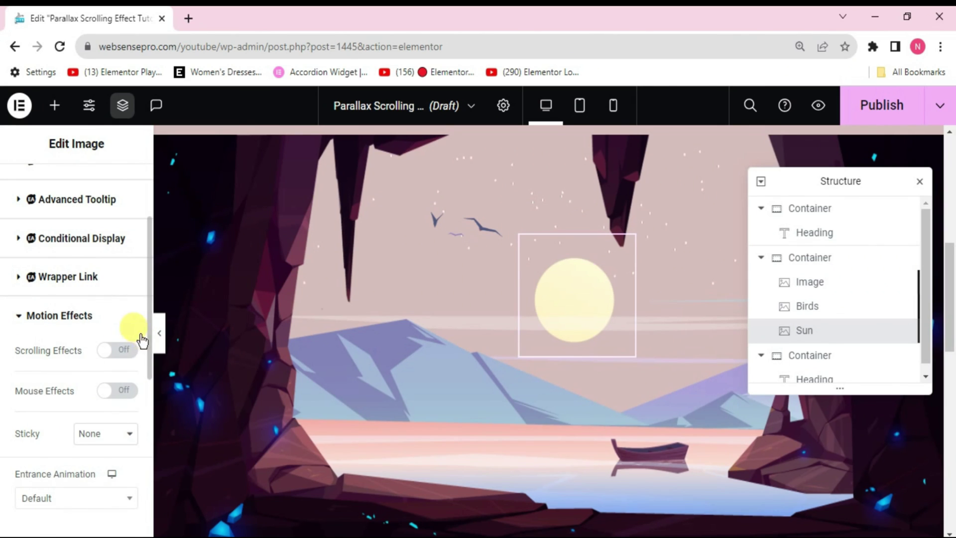
click(125, 349)
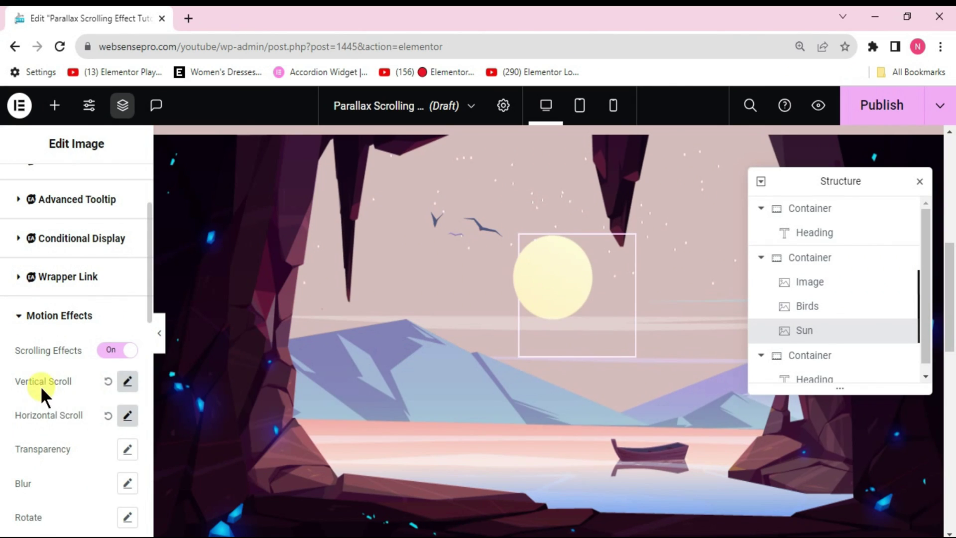
click(128, 383)
click(128, 382)
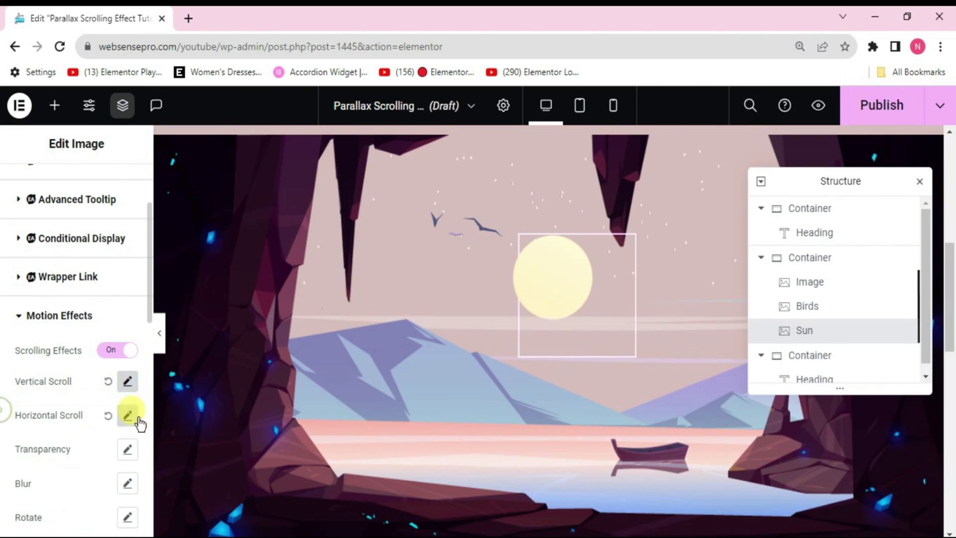
click(128, 415)
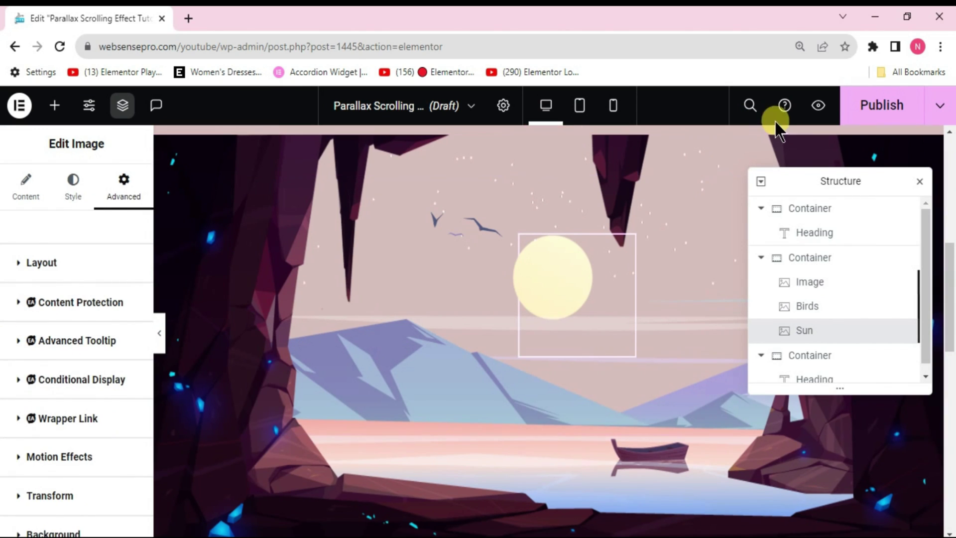
Publish the page and scroll its preview tab up and down to test the parallax
click(881, 107)
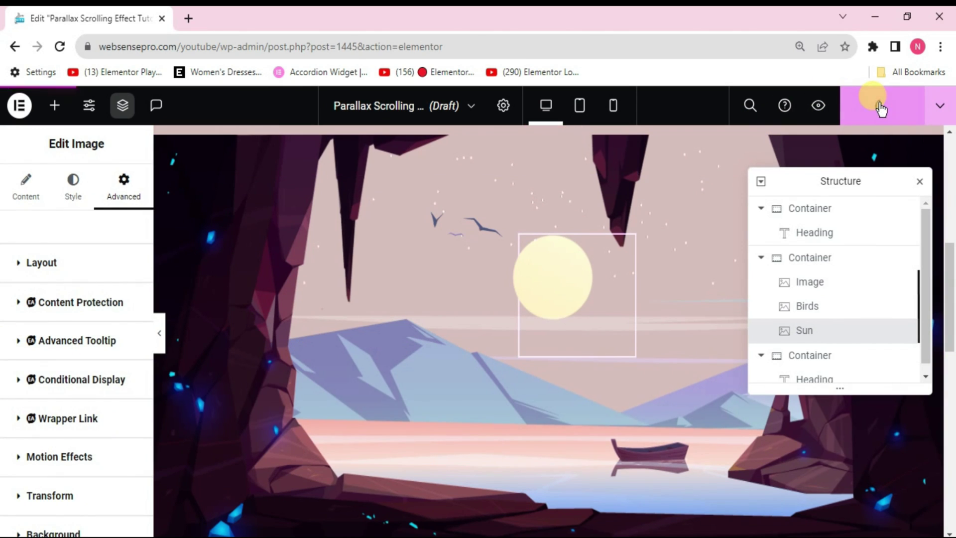
click(819, 105)
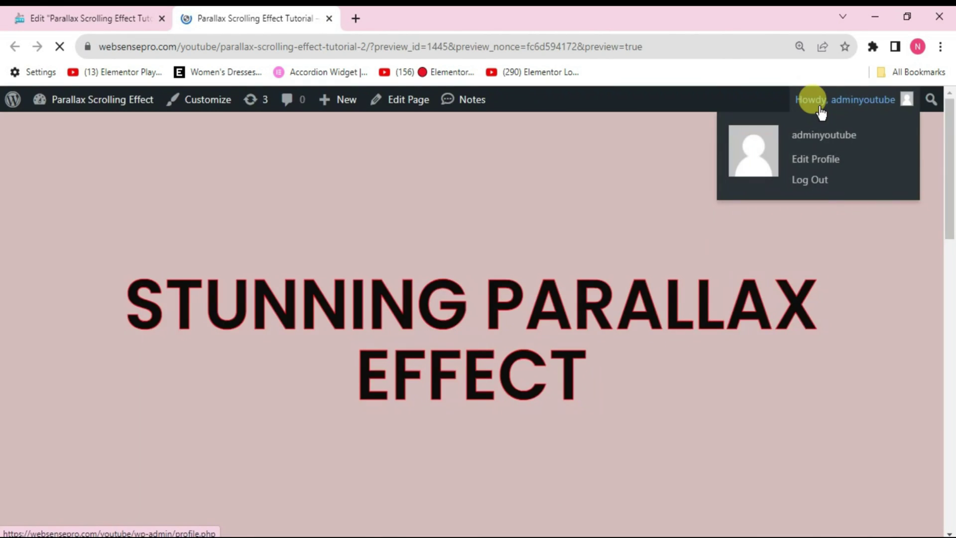
scroll(821, 110, down, 10)
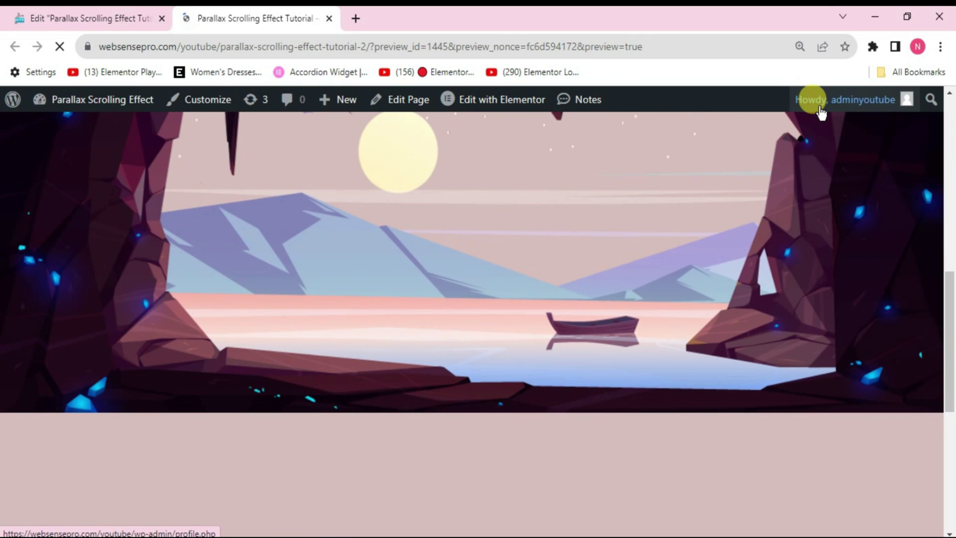
scroll(821, 110, up, 3)
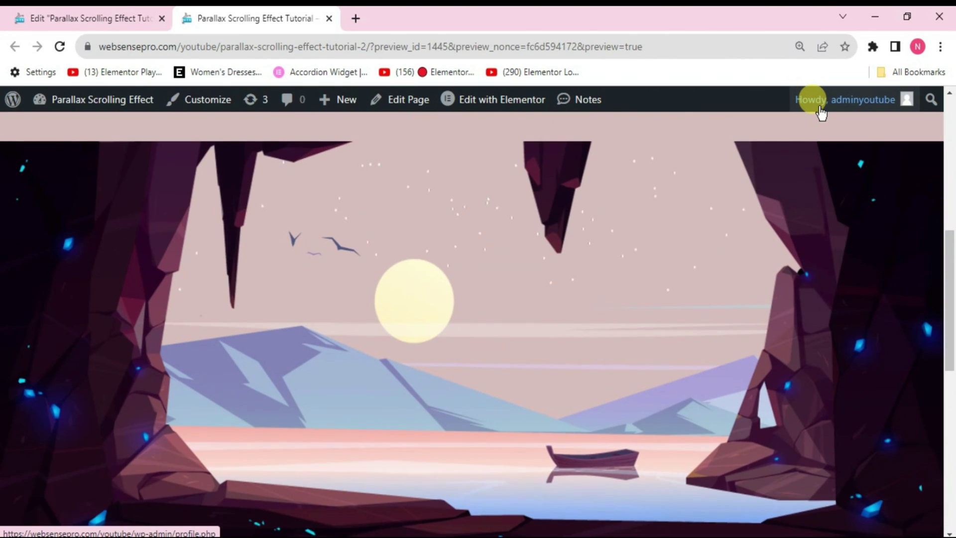
scroll(821, 111, up, 5)
scroll(821, 111, down, 3)
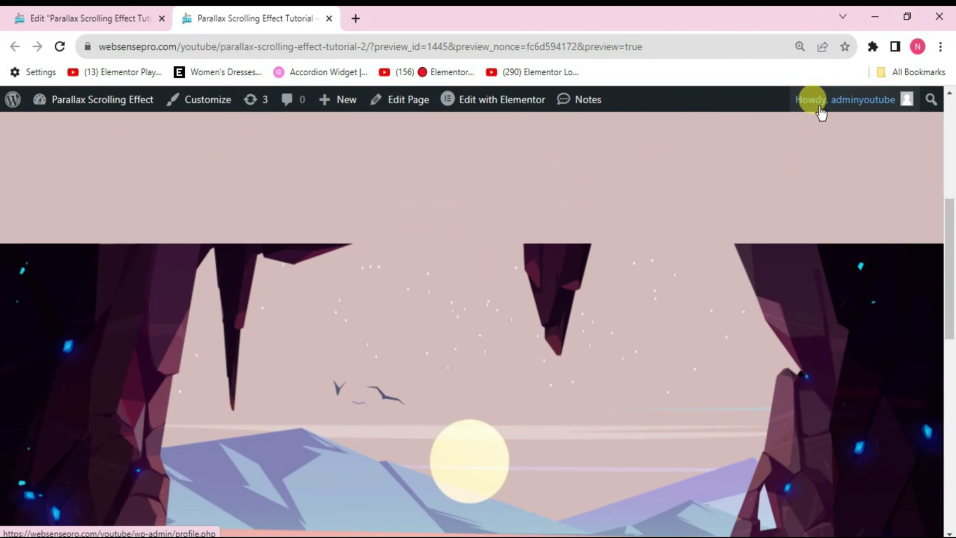
scroll(820, 111, down, 2)
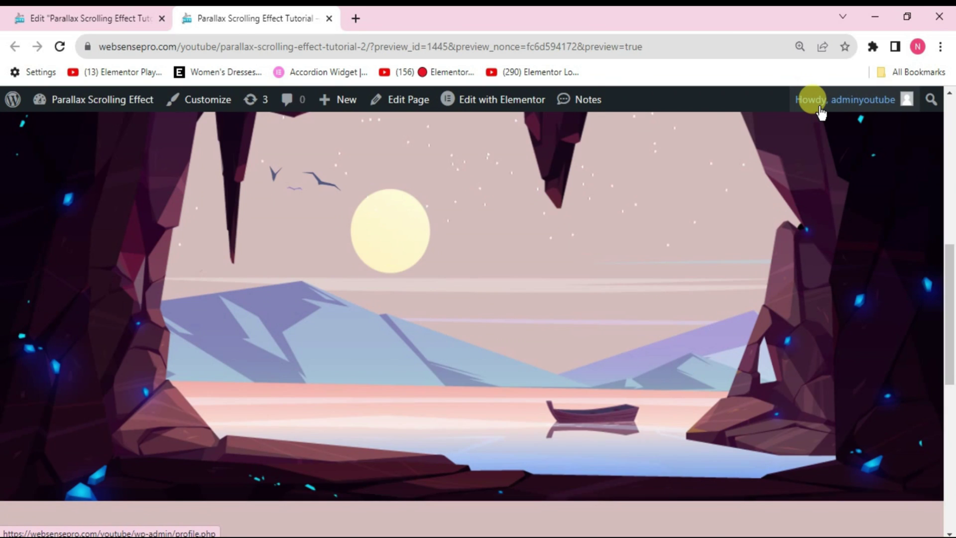
scroll(821, 113, down, 8)
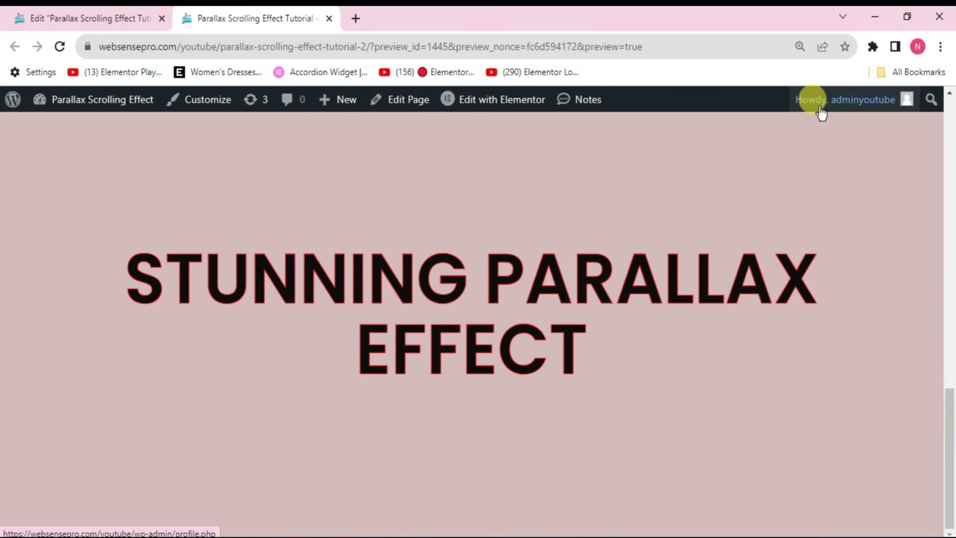
scroll(821, 112, up, 8)
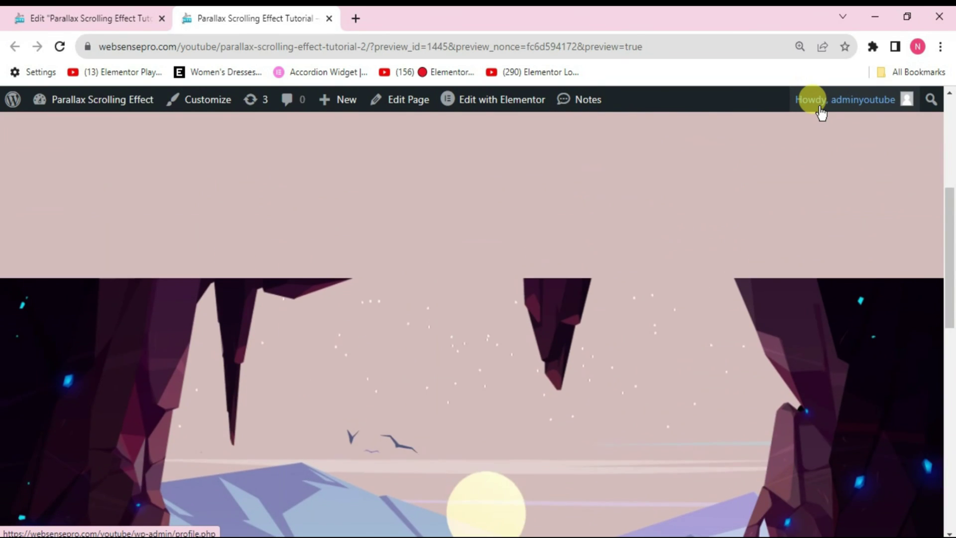
scroll(821, 112, up, 5)
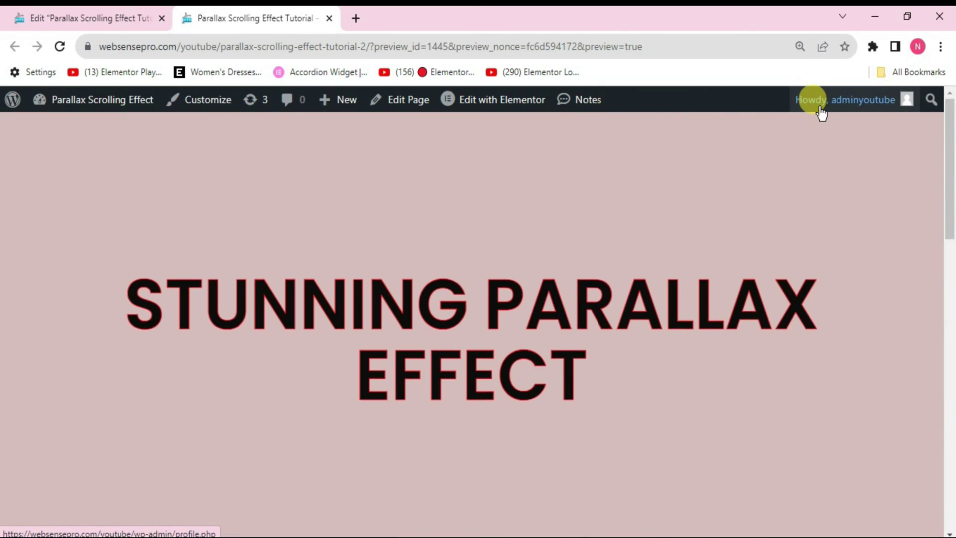
click(89, 15)
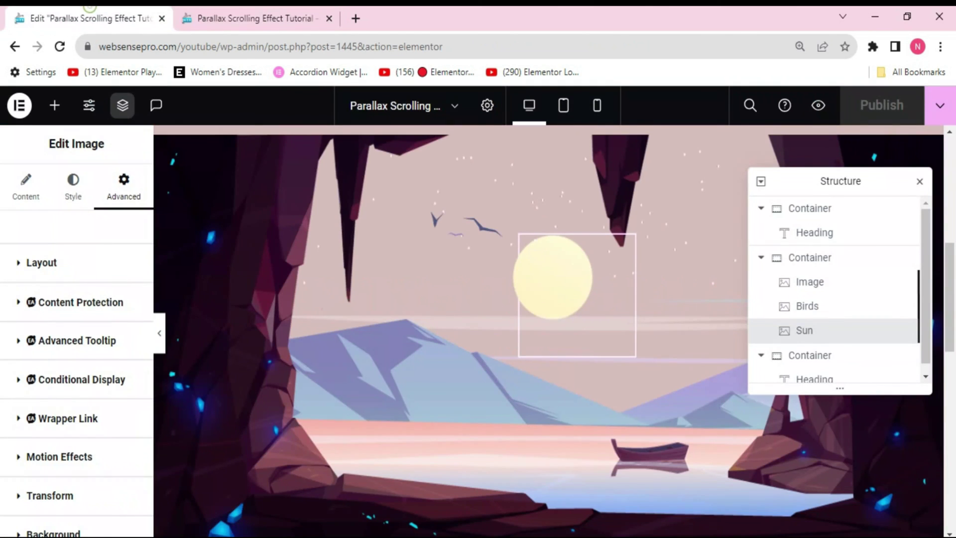
click(455, 234)
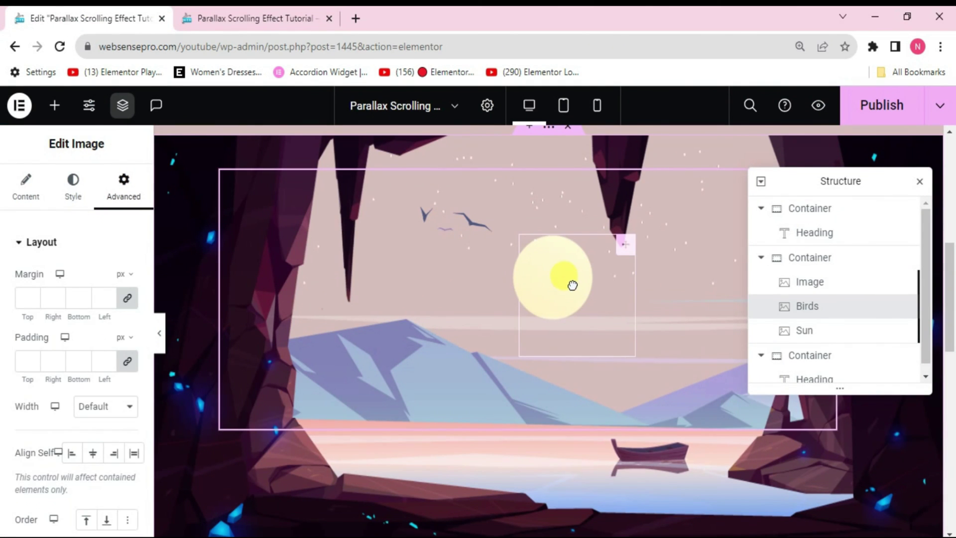
click(566, 253)
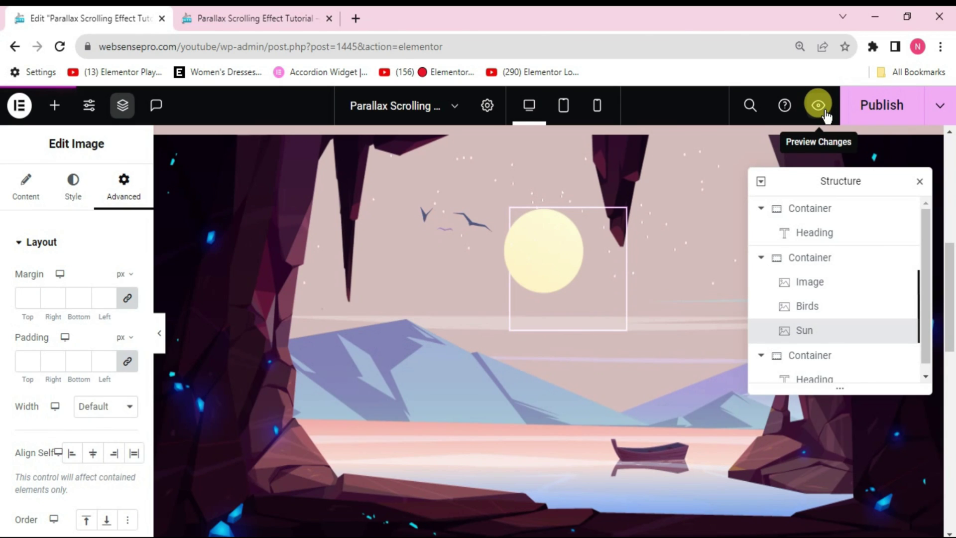
click(823, 108)
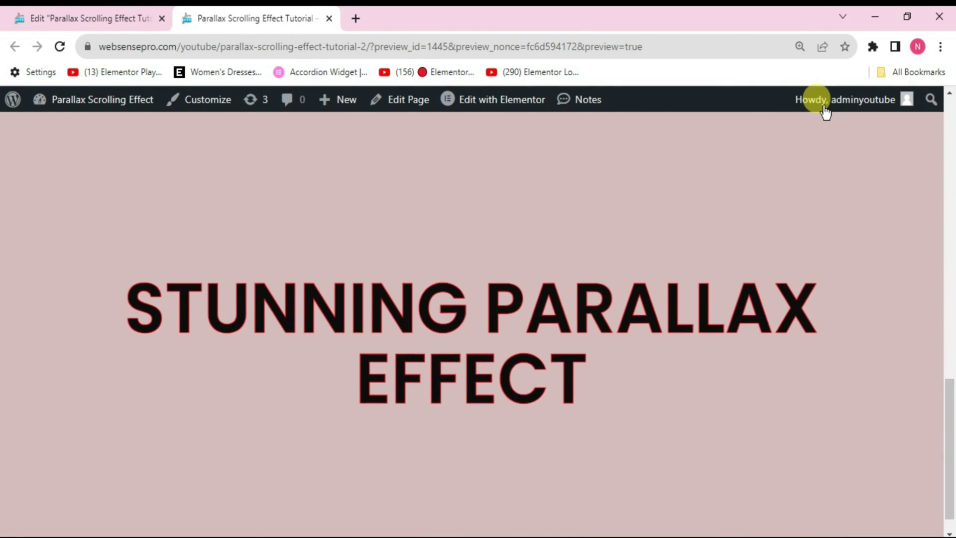
scroll(825, 111, up, 5)
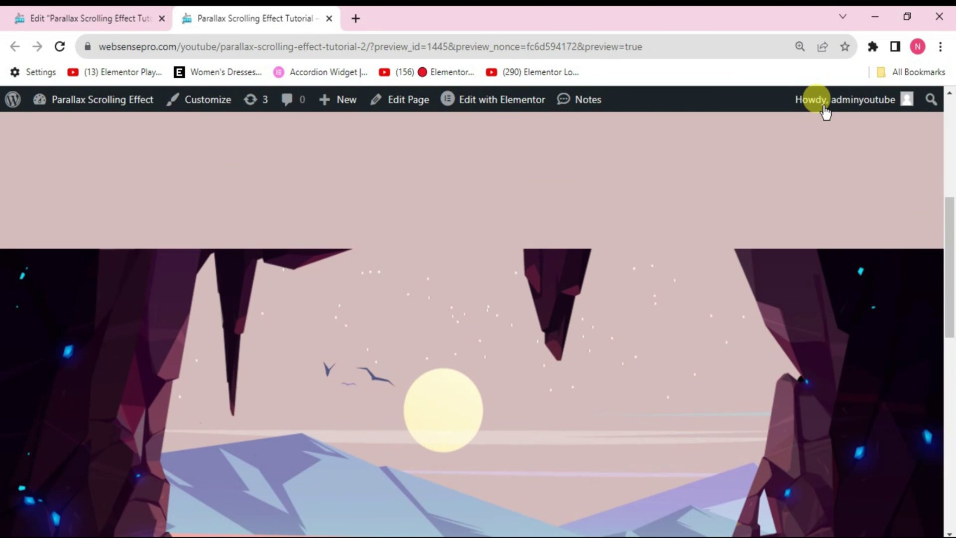
scroll(825, 110, up, 5)
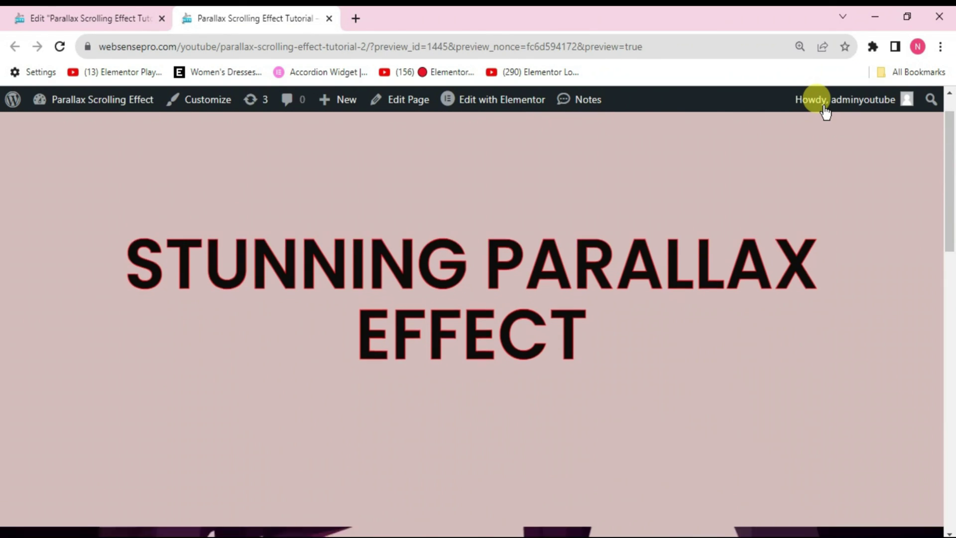
scroll(825, 111, down, 5)
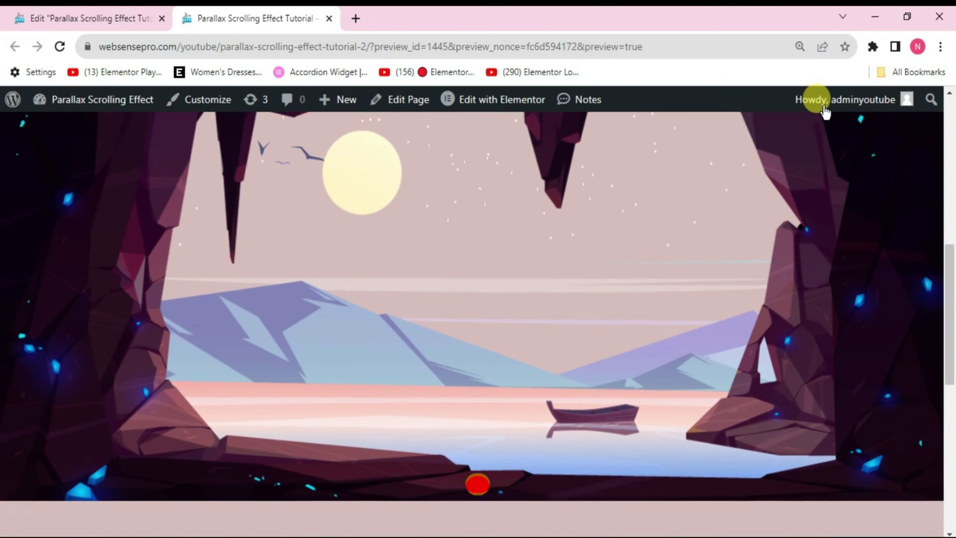
scroll(825, 111, down, 5)
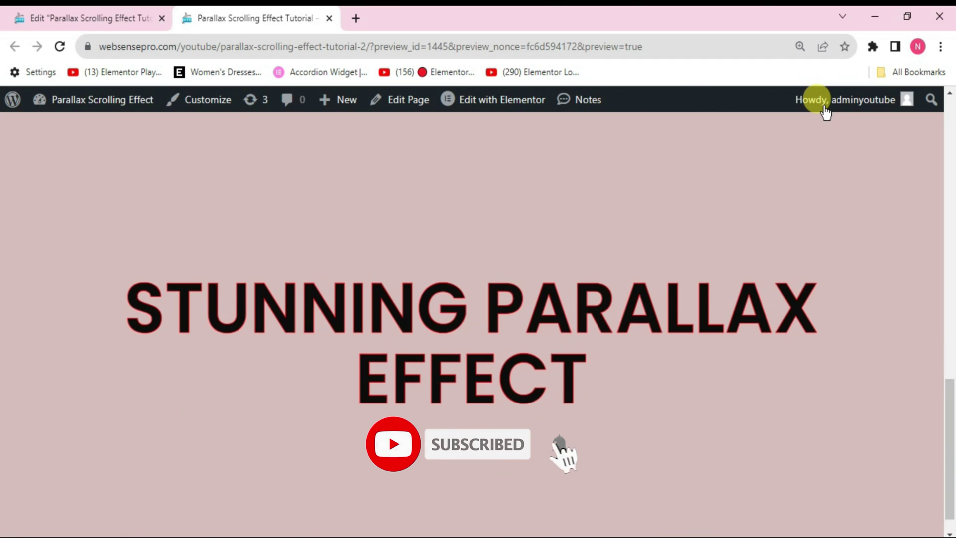
scroll(824, 111, up, 5)
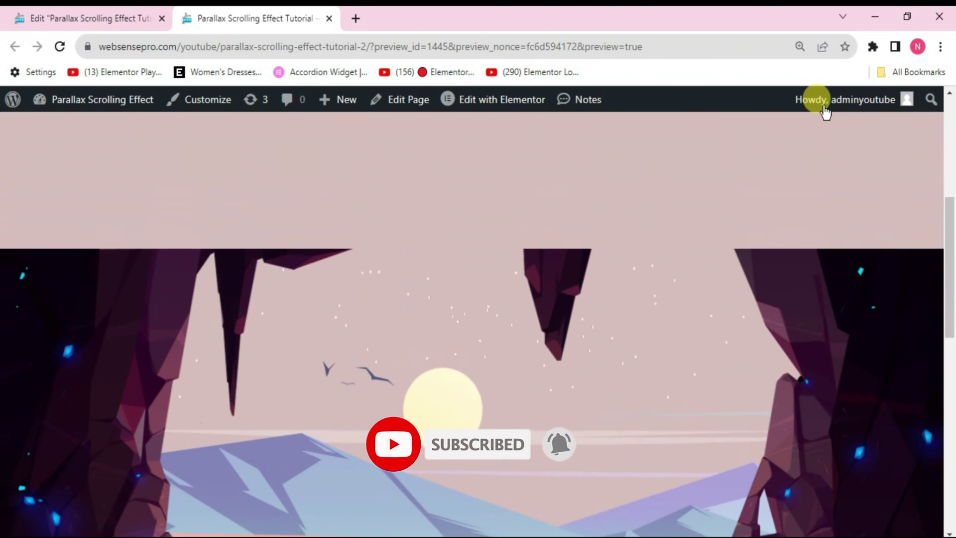
scroll(824, 111, up, 5)
scroll(825, 110, down, 5)
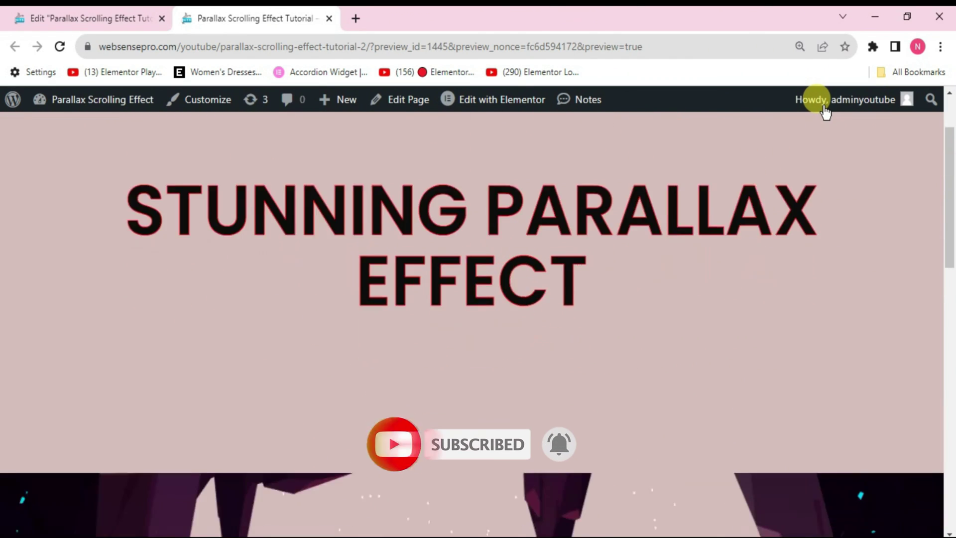
scroll(825, 110, down, 5)
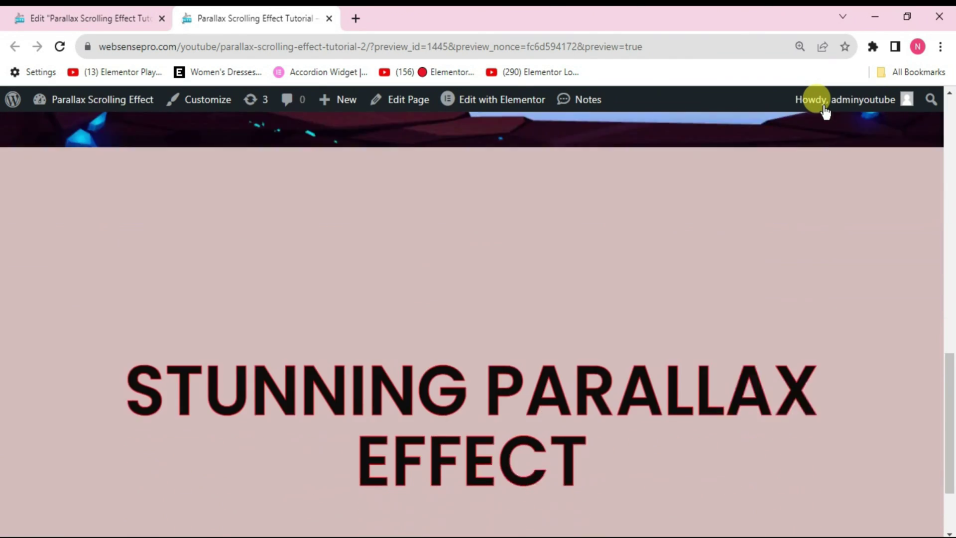